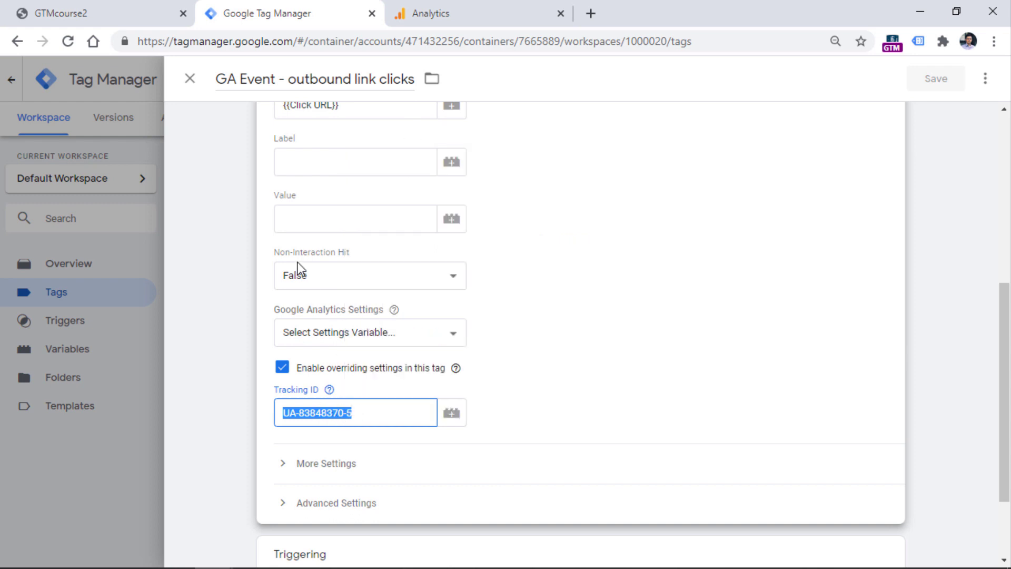
- List the available Google Analytics Settings variables for the outbound link clicks tag
left_click(356, 334)
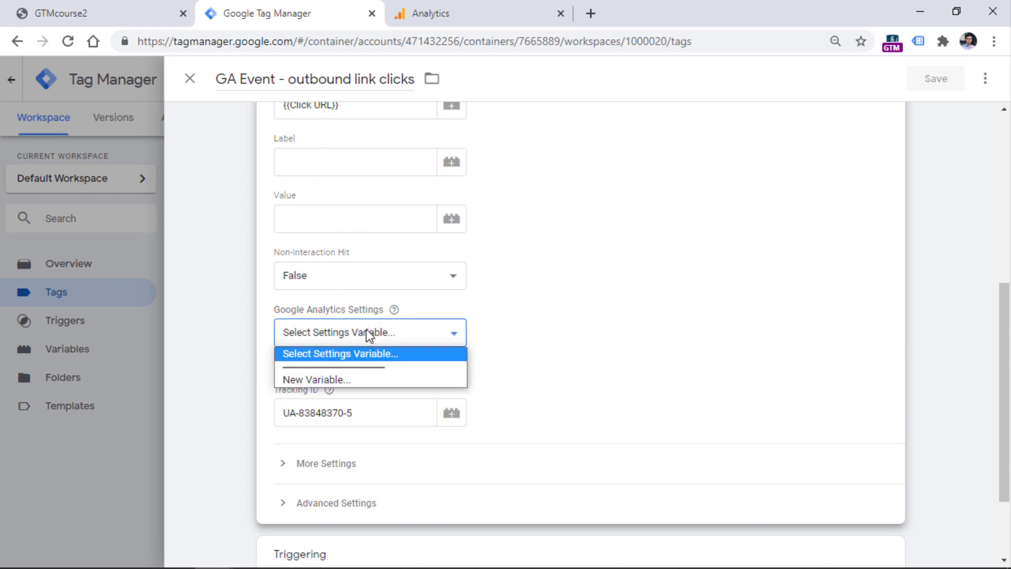
- Create a GA Settings variable with Tracking ID UA-83848370-5, Cookie Domain auto, More Settings expanded
left_click(330, 378)
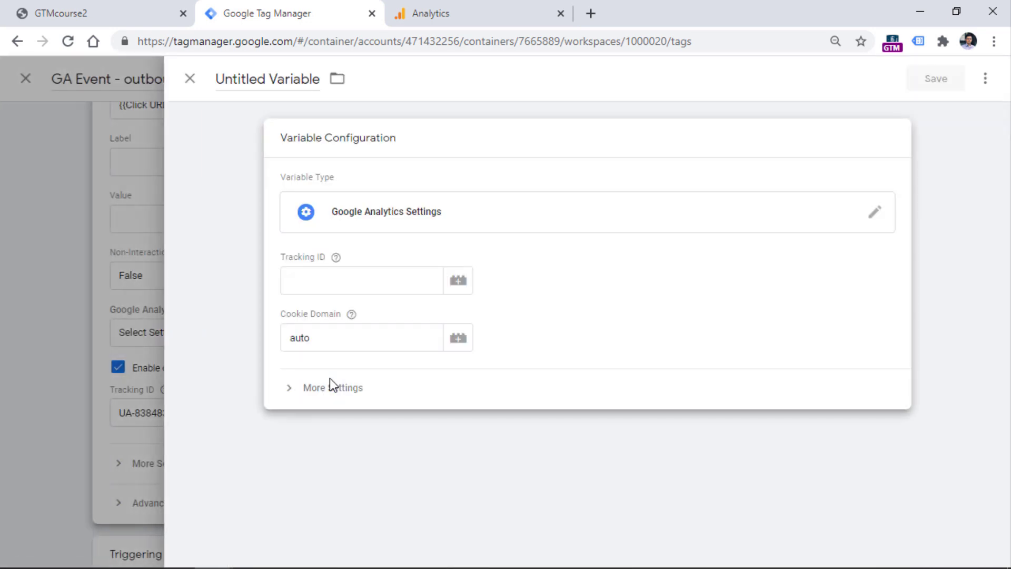
left_click(355, 283)
type("UA-83848370-5")
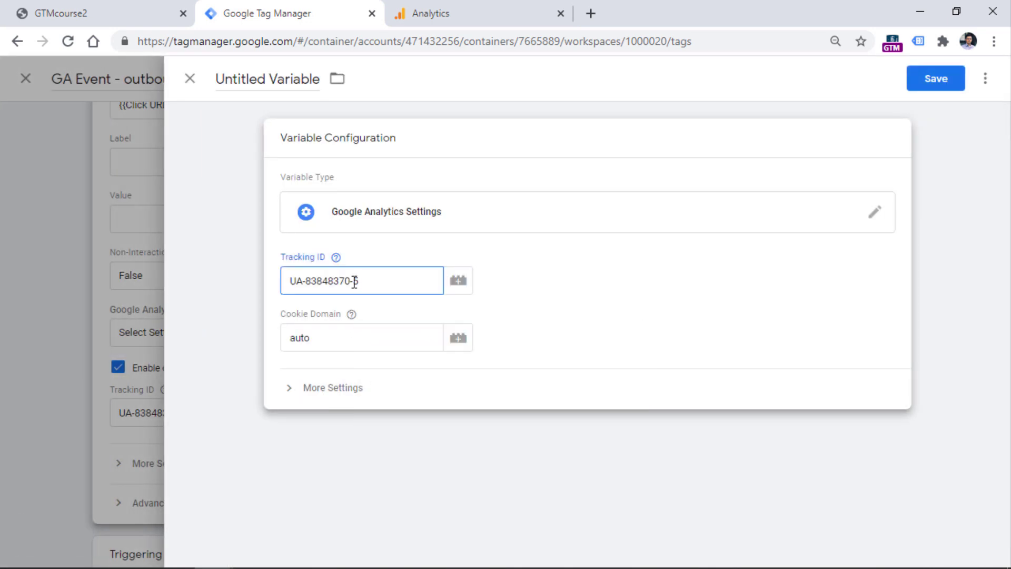
double_click(323, 341)
left_click(341, 343)
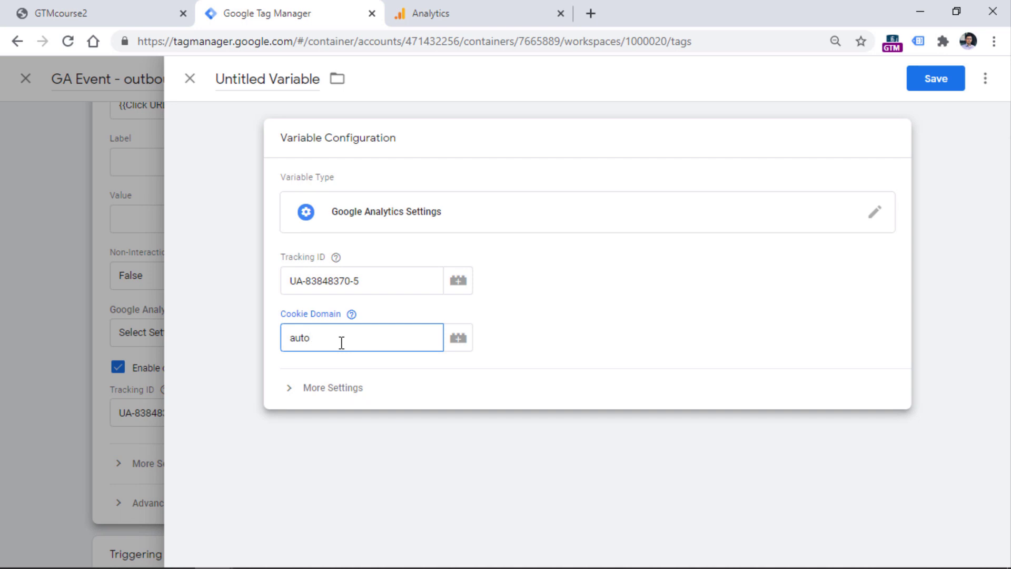
left_click(429, 258)
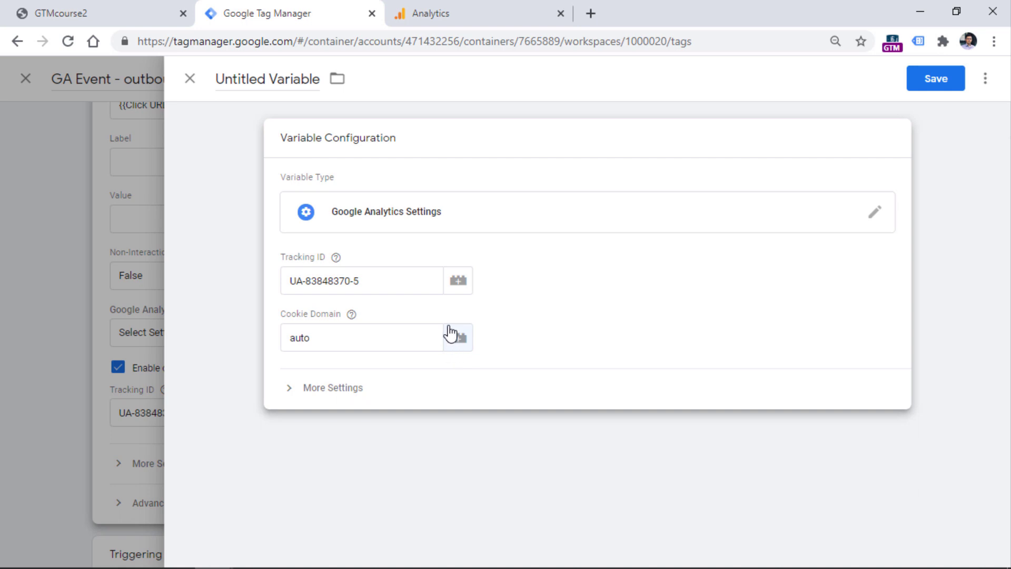
left_click(332, 393)
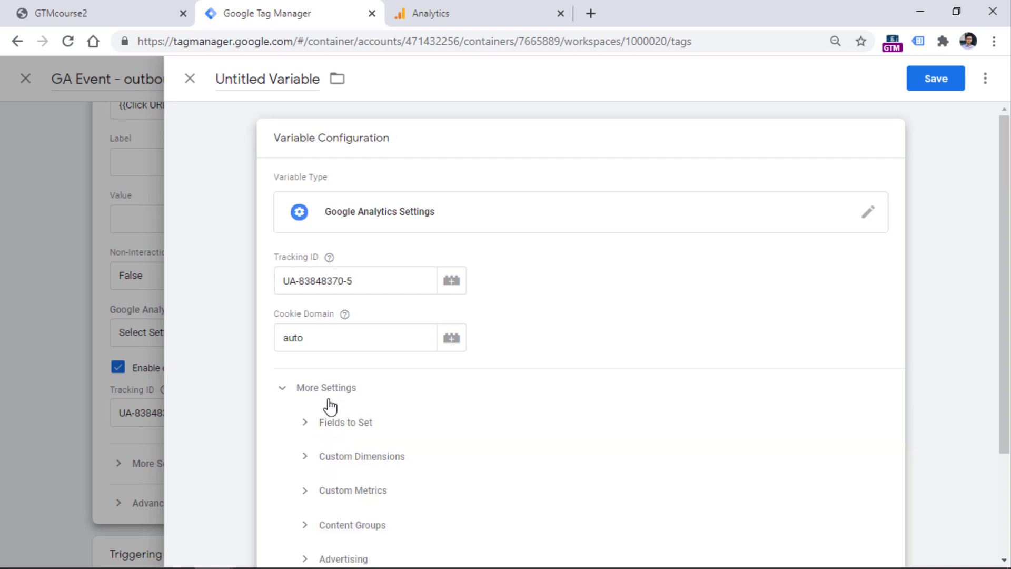
scroll(1003, 300, "down", 1)
scroll(1002, 299, "down", 1)
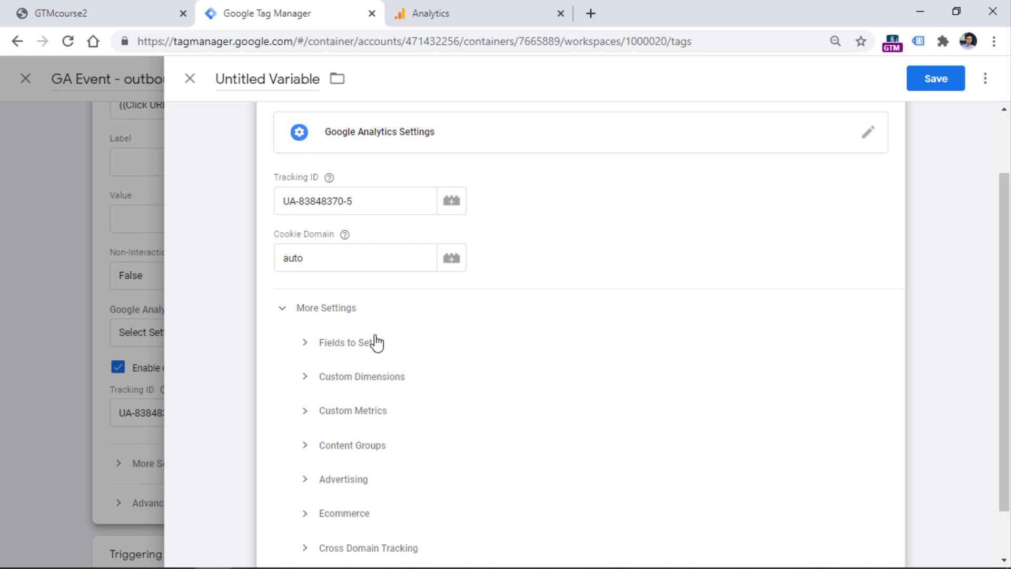
- Add a Fields to Set entry with anonymizeIp set to true
left_click(343, 346)
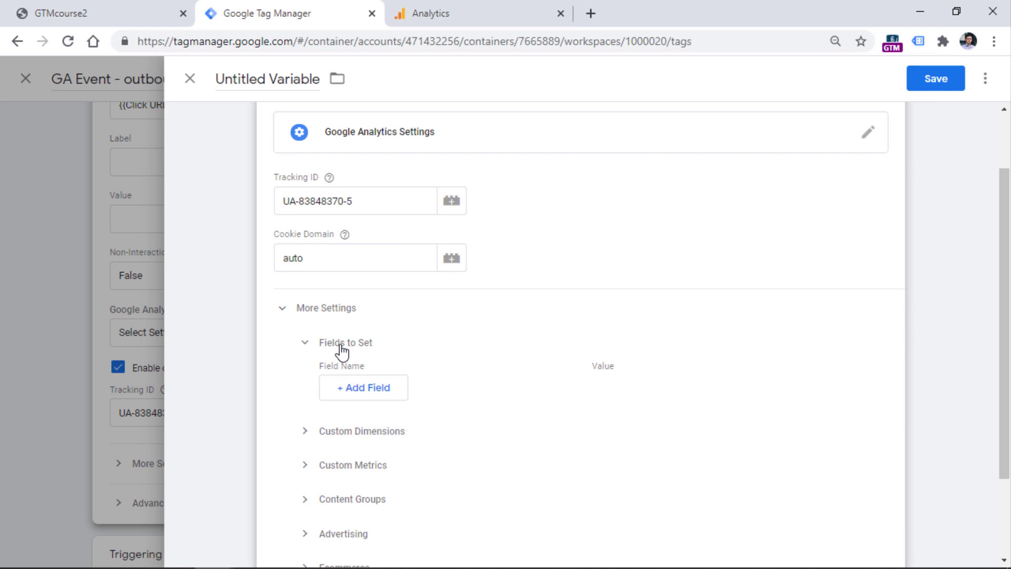
left_click(368, 390)
left_click(394, 358)
type("anon")
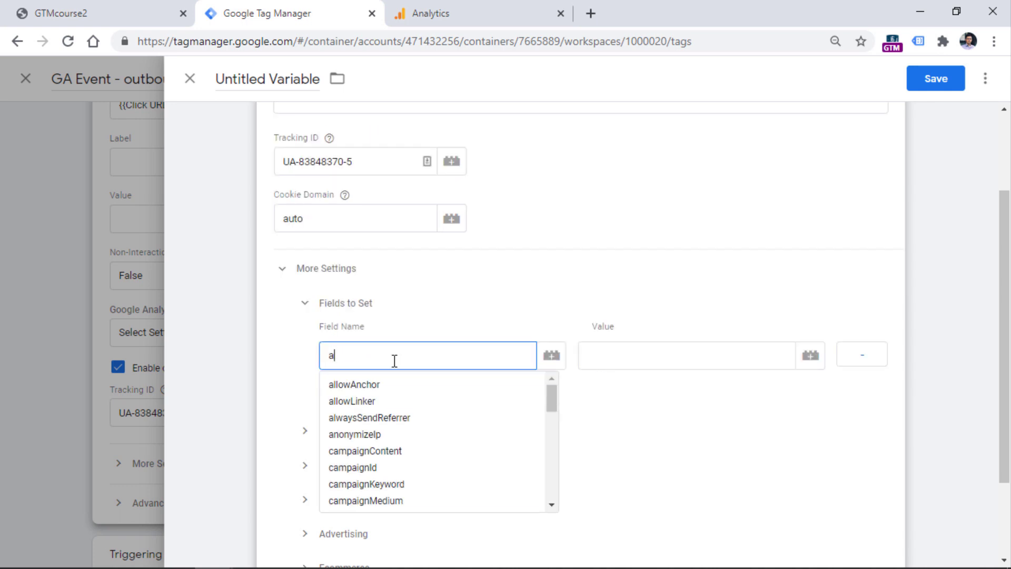
left_click(384, 384)
left_click(600, 352)
type("true")
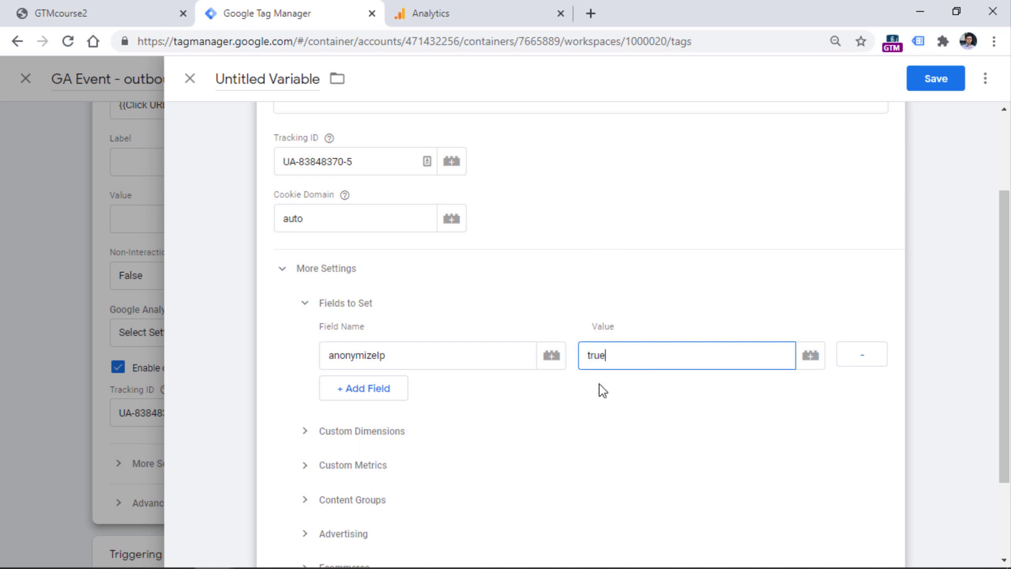
left_click(374, 451)
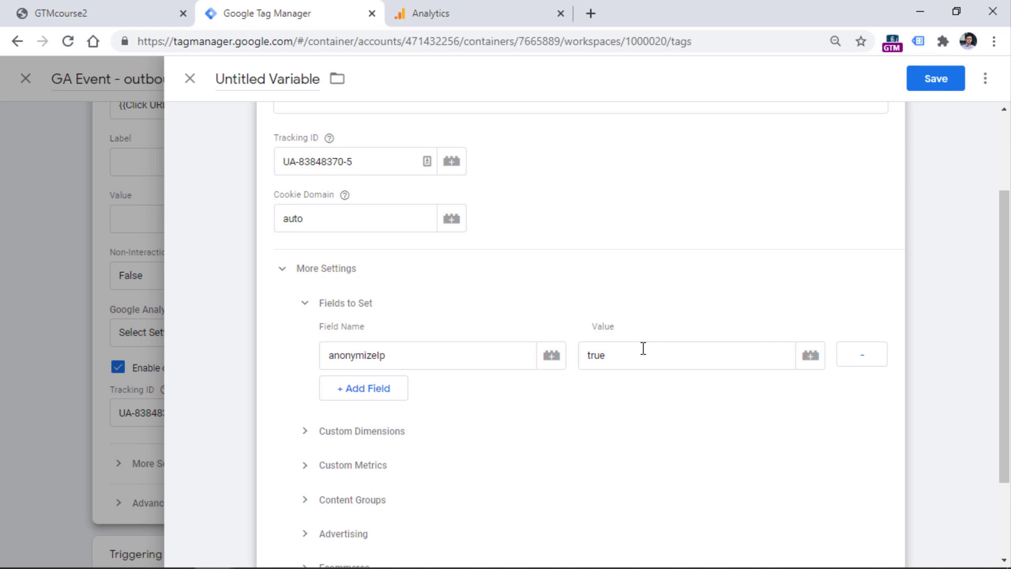
- Check the Advertising section, then select the variable's title for renaming
scroll(421, 316, "down", 3)
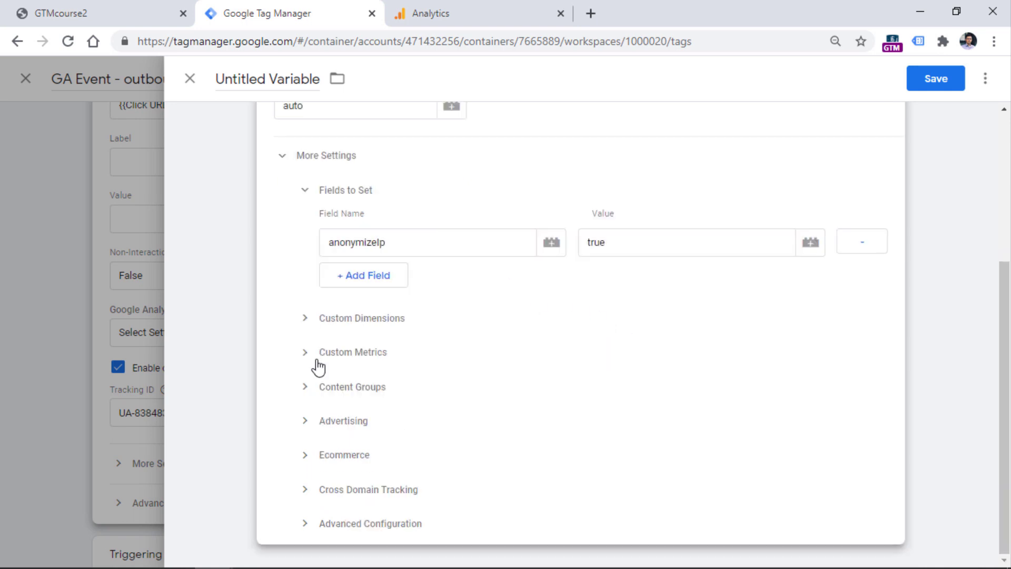
left_click(316, 419)
left_click(313, 421)
scroll(464, 318, "up", 4)
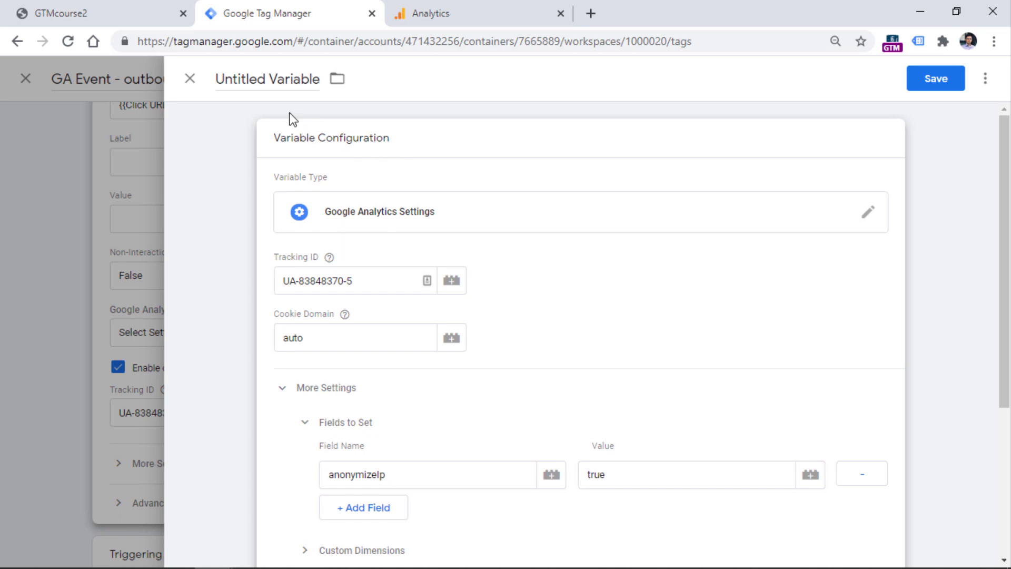
left_click(265, 84)
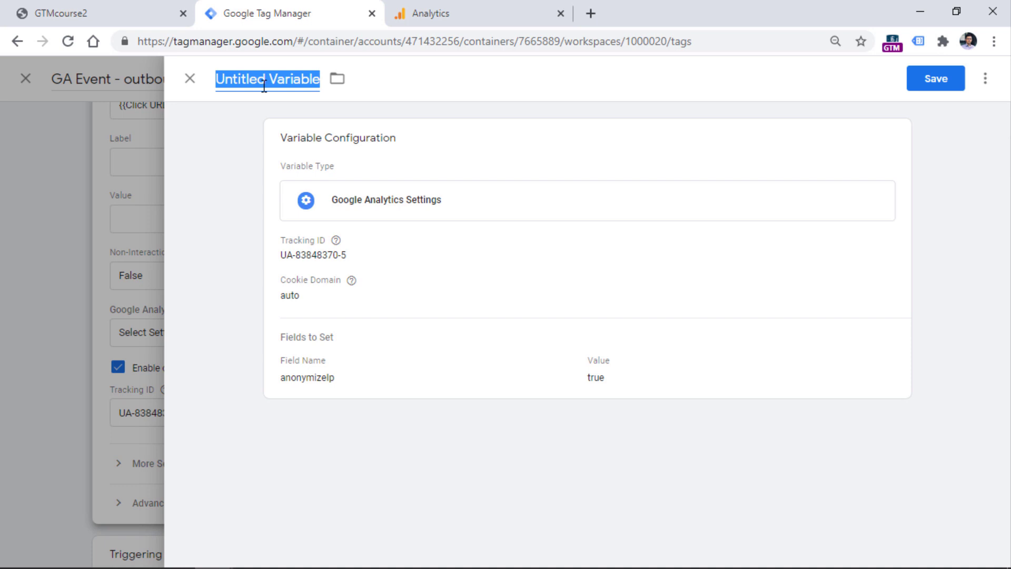
- Save the variable as 'GA settings Variable - UA-83848370-5' and save the outbound link clicks tag
type("GA settings Variable -")
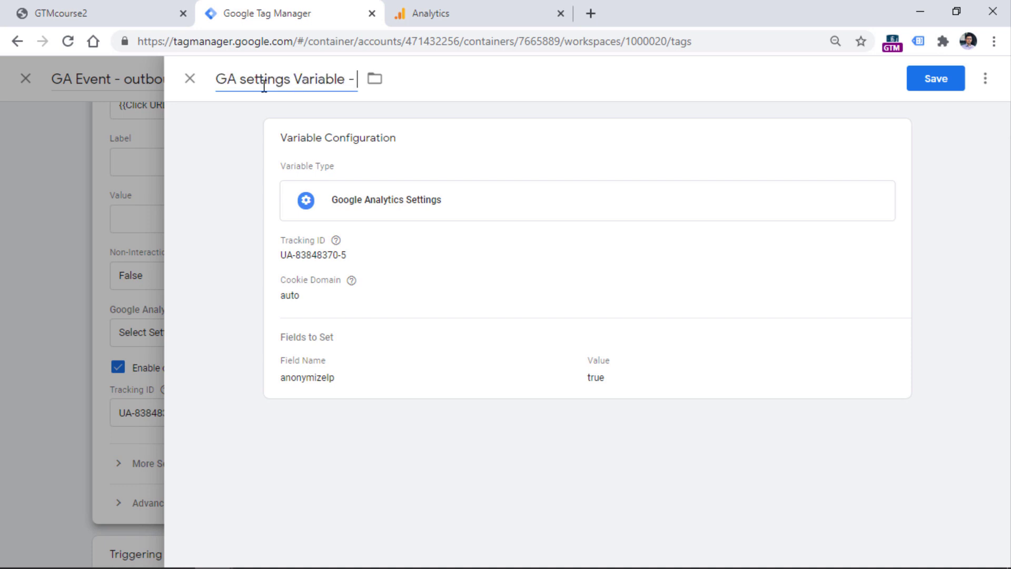
type("UA-83848370-5")
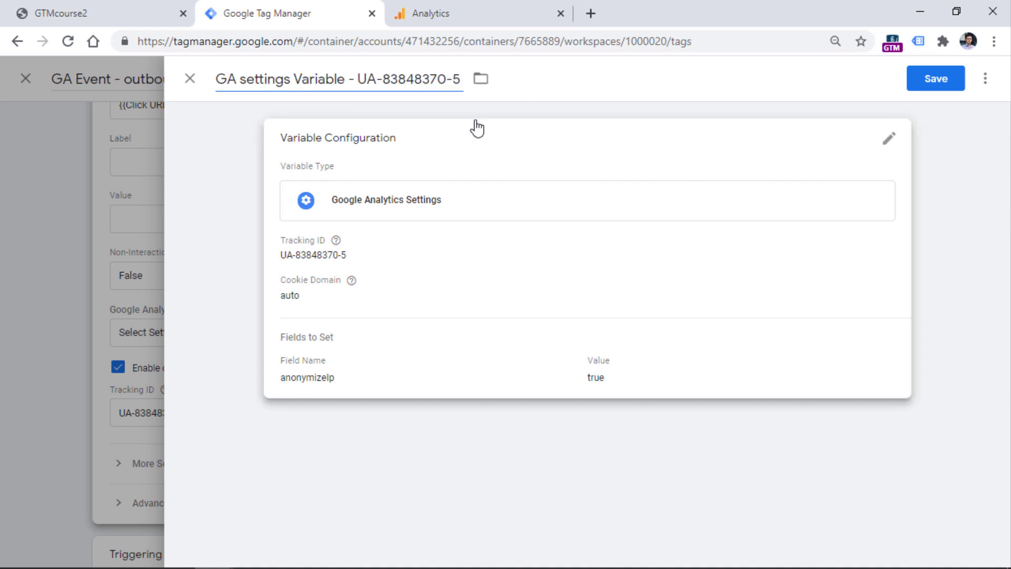
left_click(935, 90)
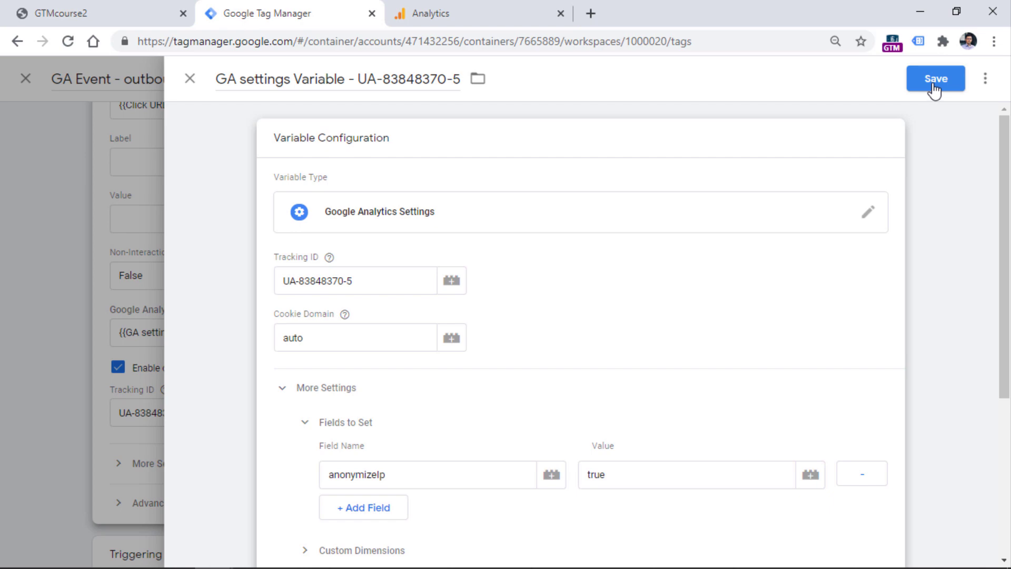
left_click(933, 87)
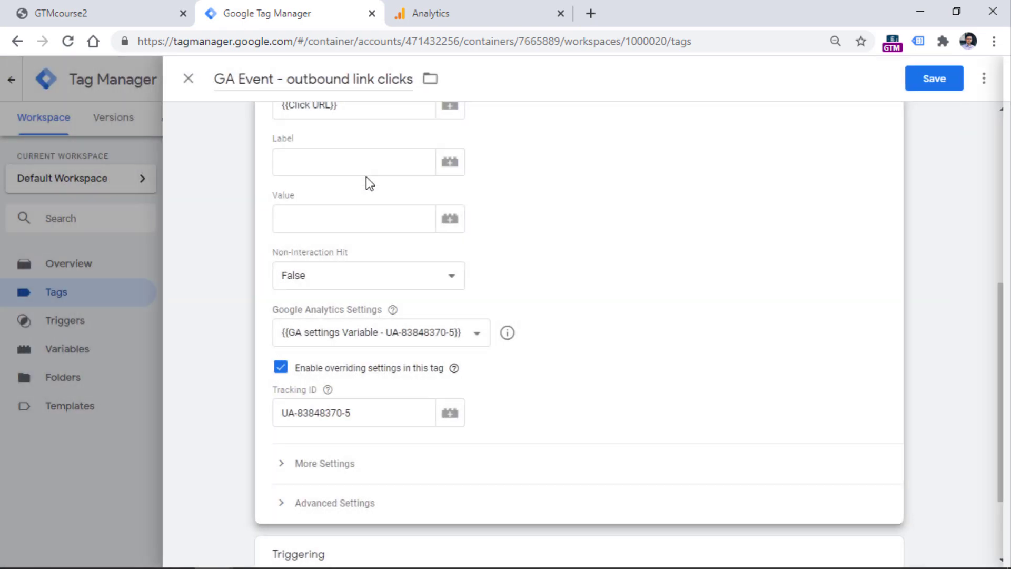
left_click(931, 80)
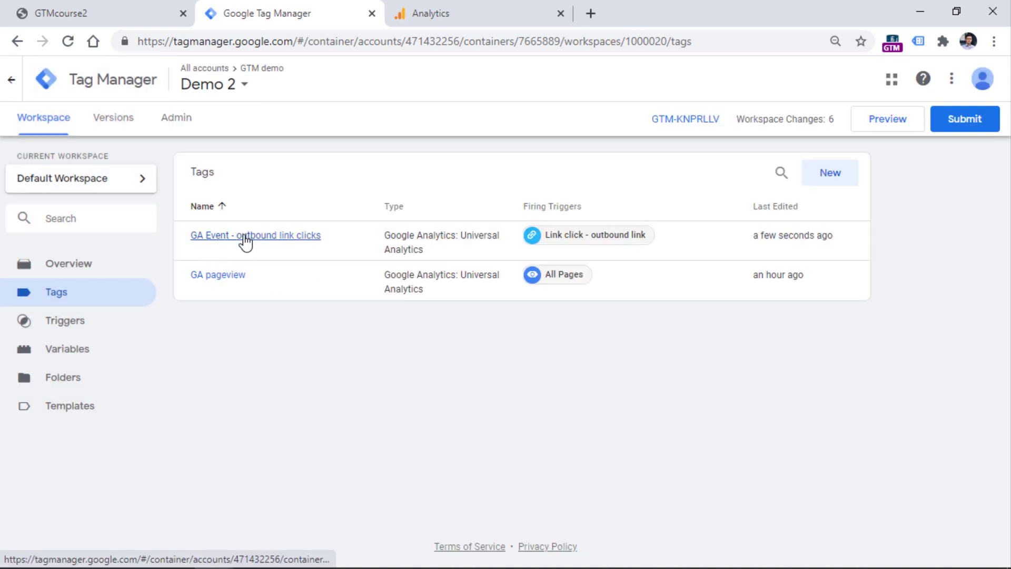
- Disable overriding settings in the GA Event - outbound link clicks tag and save it
left_click(245, 237)
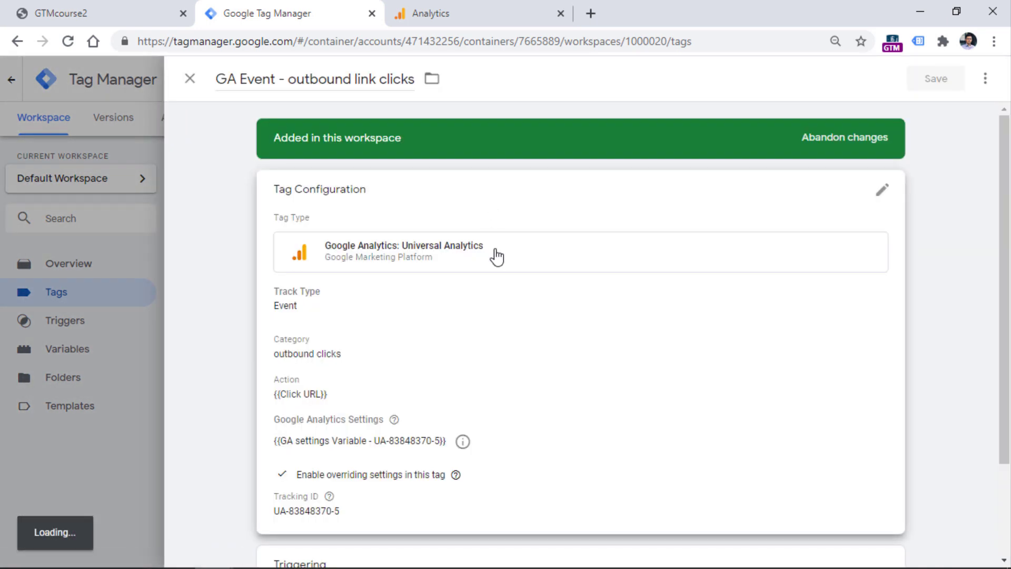
left_click(514, 409)
scroll(513, 327, "down", 5)
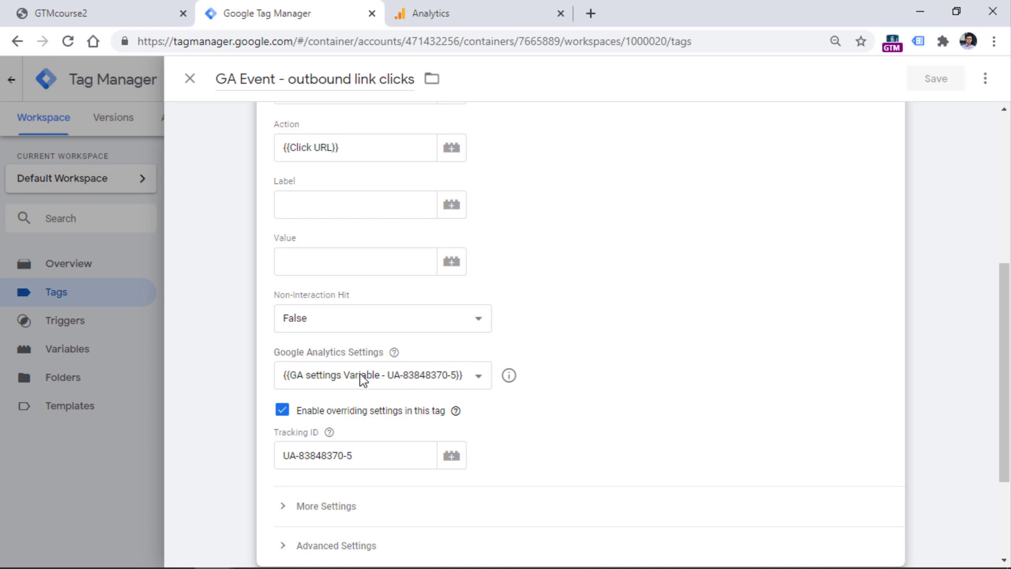
left_click(282, 410)
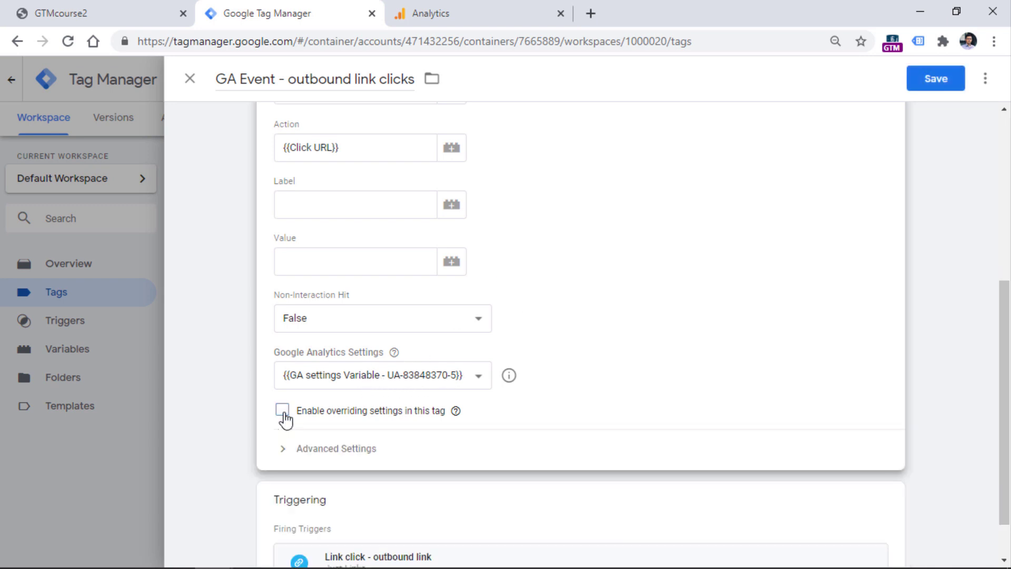
mouse_move(394, 352)
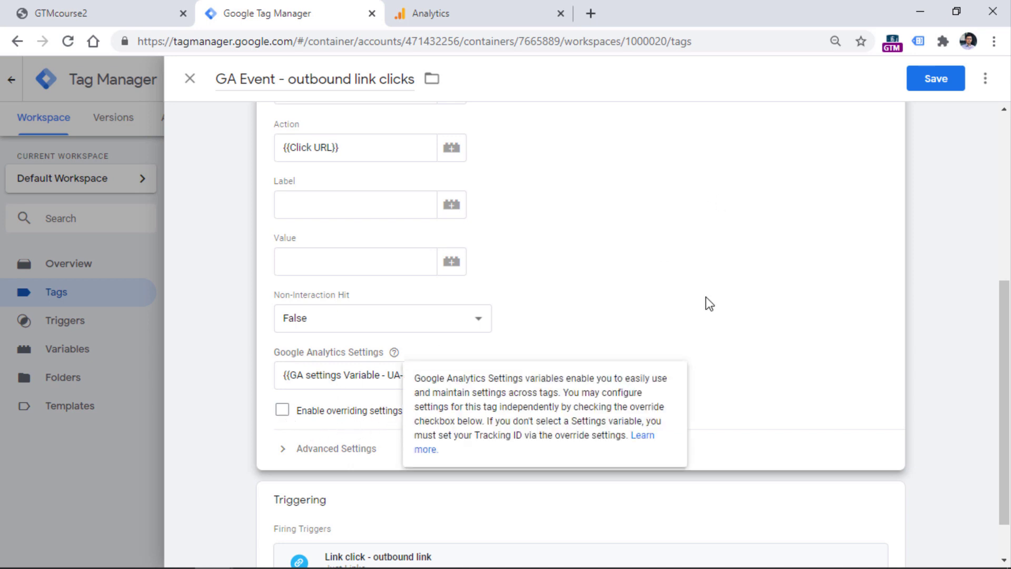
left_click(931, 78)
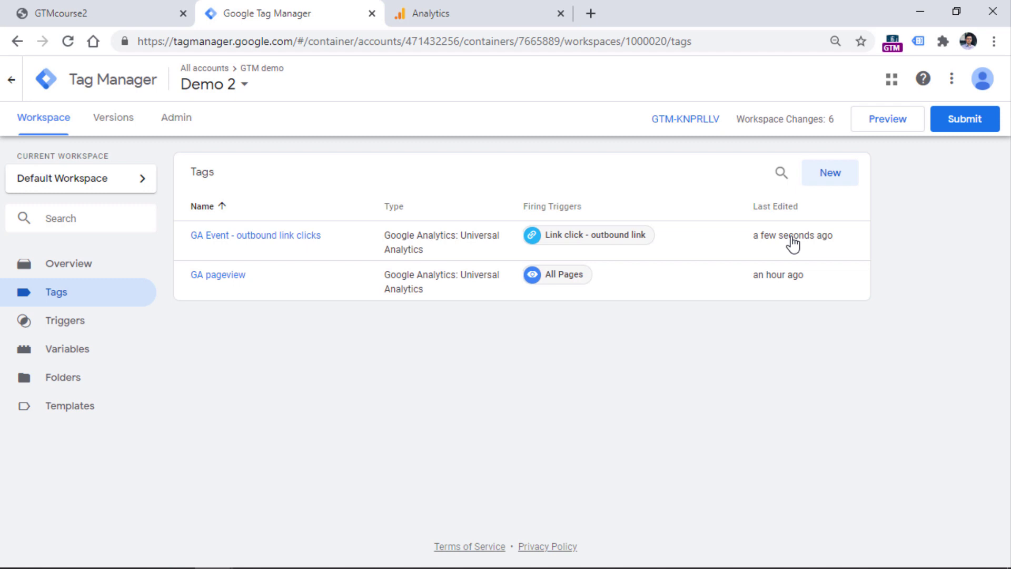
- Assign GA settings Variable - UA-83848370-5 to GA pageview, save it, and launch Preview
left_click(232, 275)
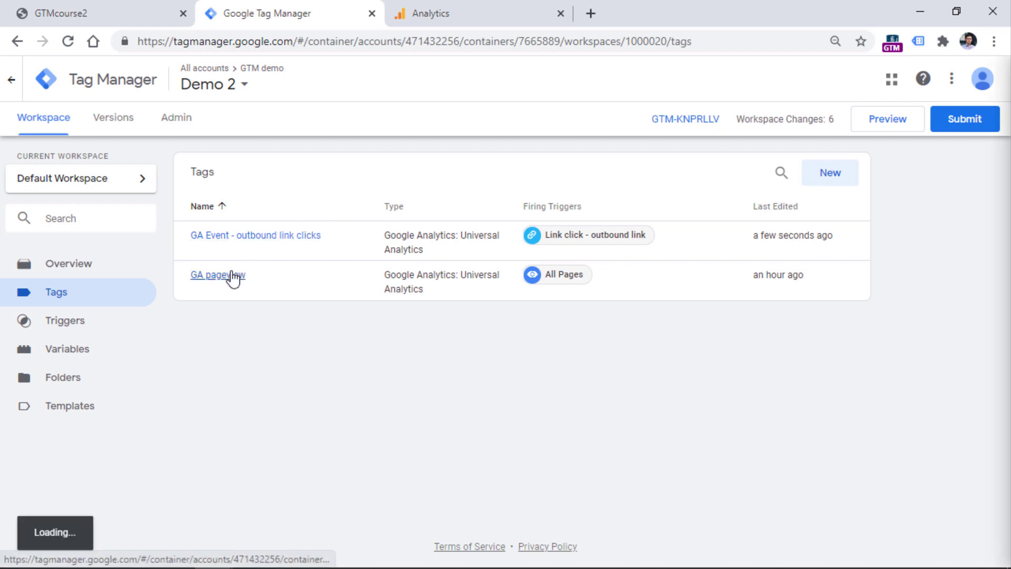
left_click(365, 338)
left_click(311, 371)
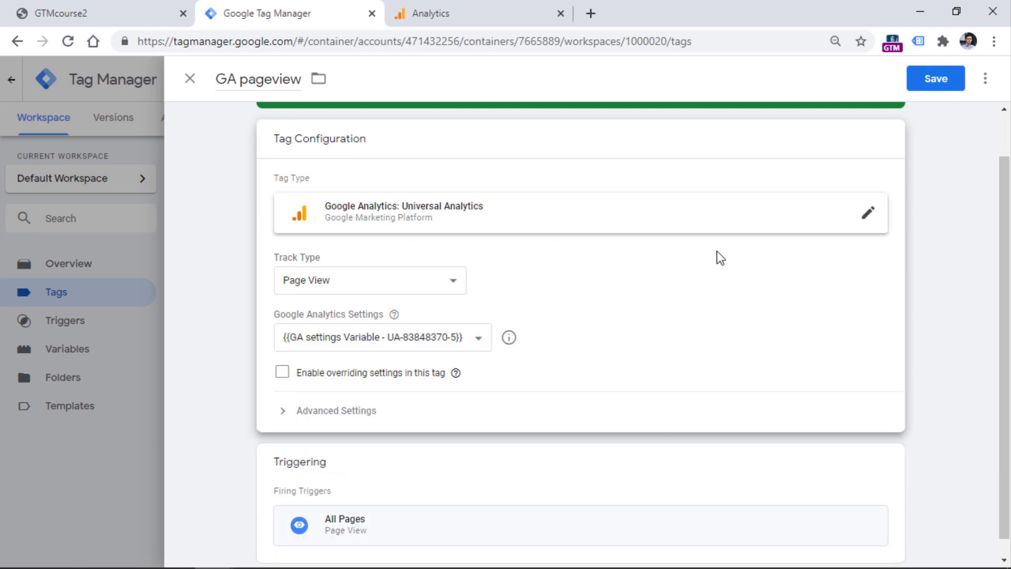
left_click(924, 81)
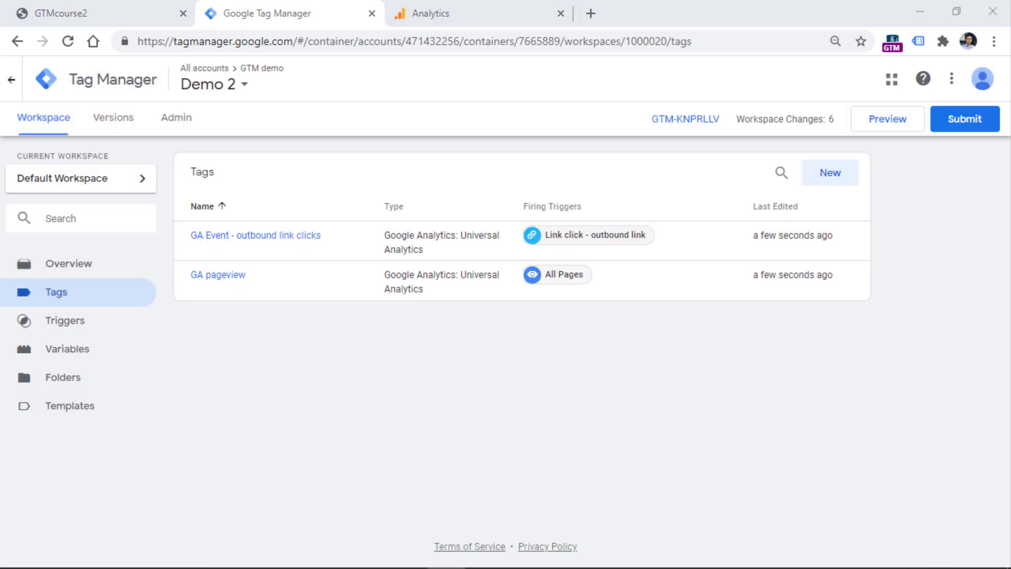
left_click(890, 123)
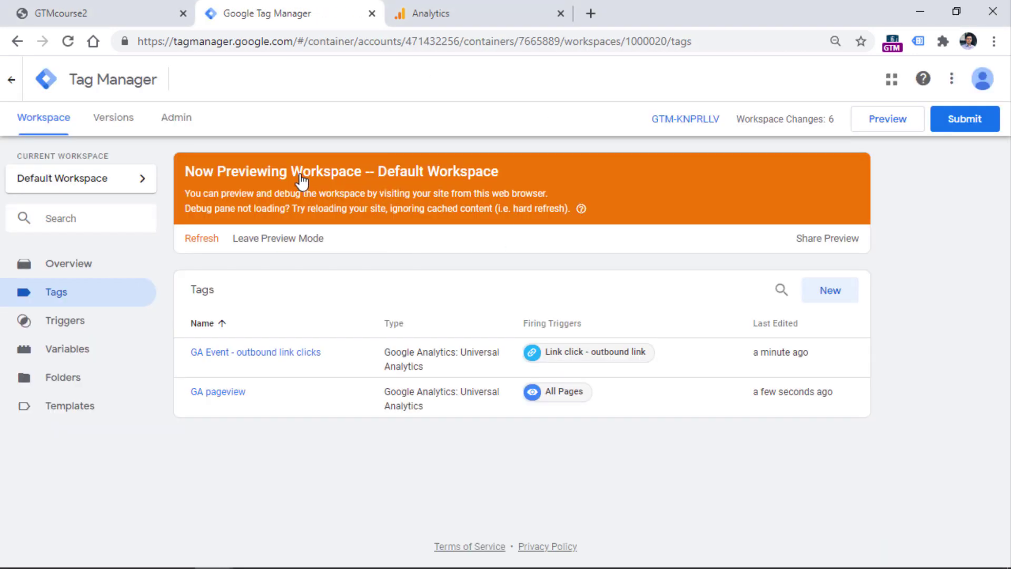
- Reload the shop site and open the fired GA pageview tag under Container Loaded
left_click(61, 13)
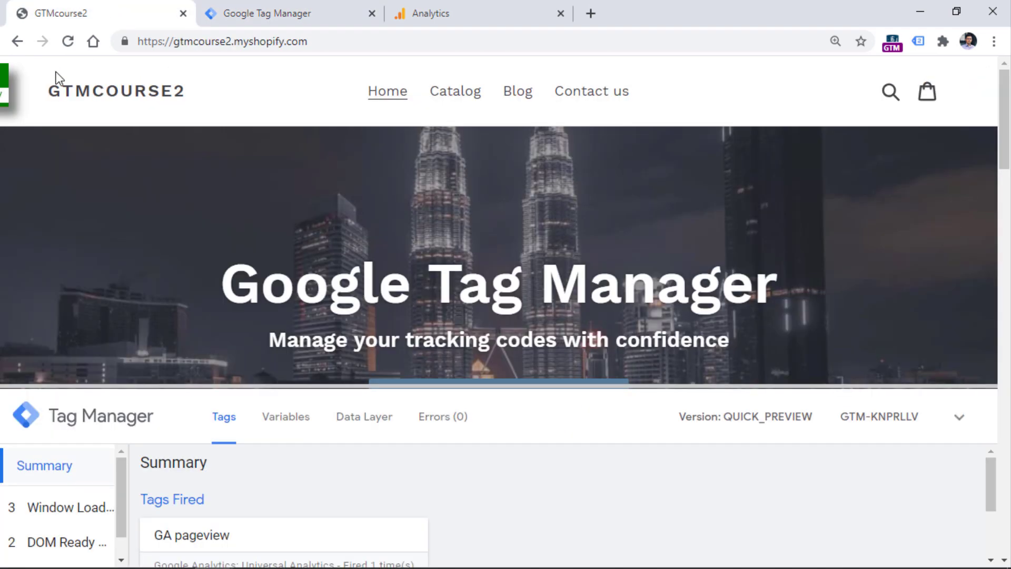
left_click(69, 41)
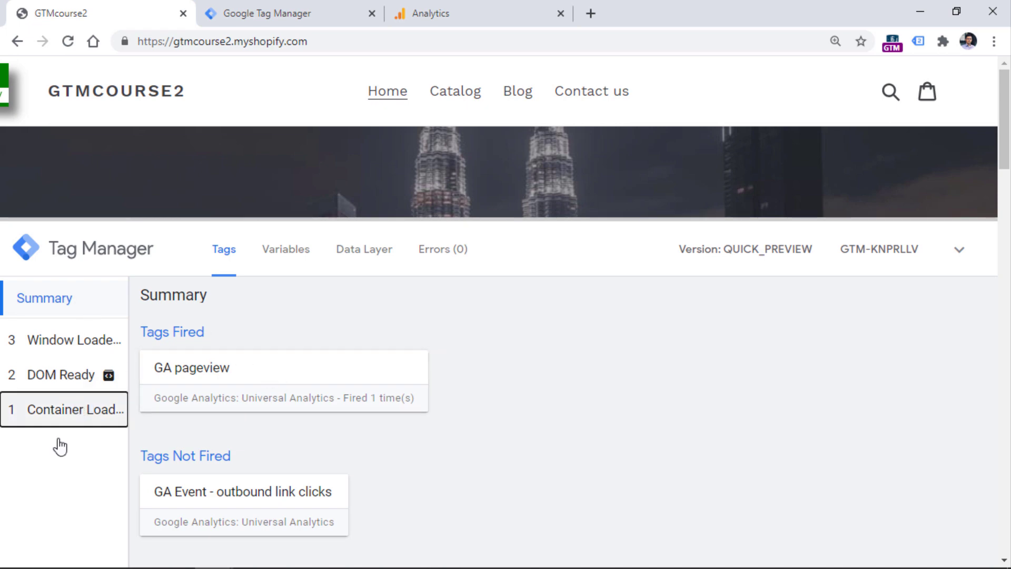
left_click(54, 424)
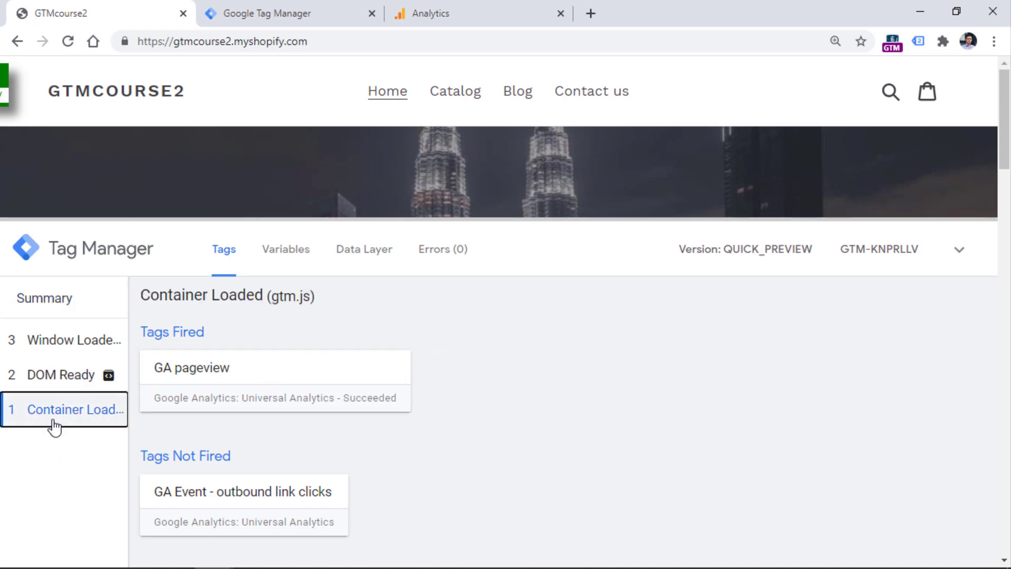
left_click(275, 384)
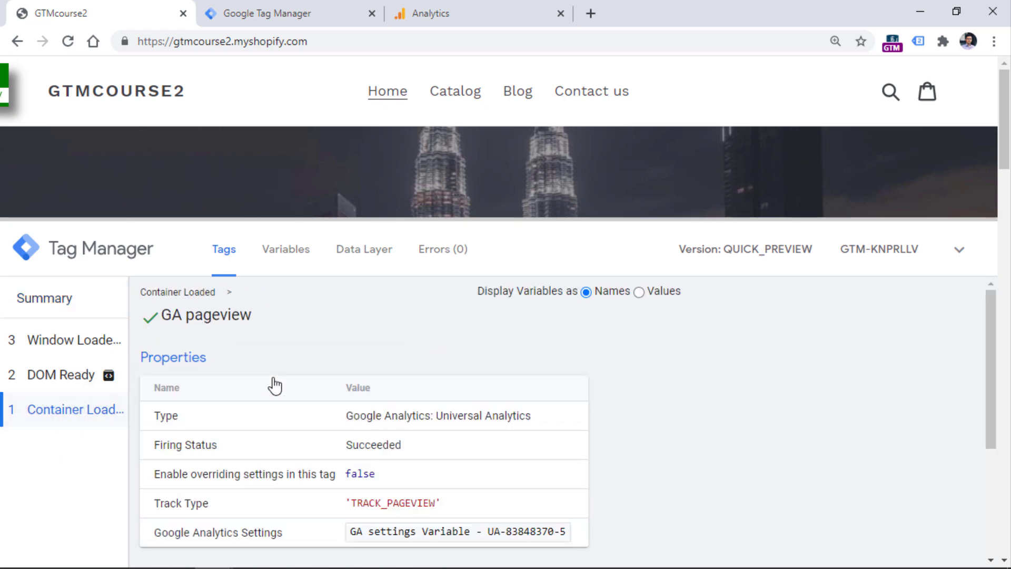
- Display the tag's variables as values and inspect its trackingId and settings
left_click(639, 293)
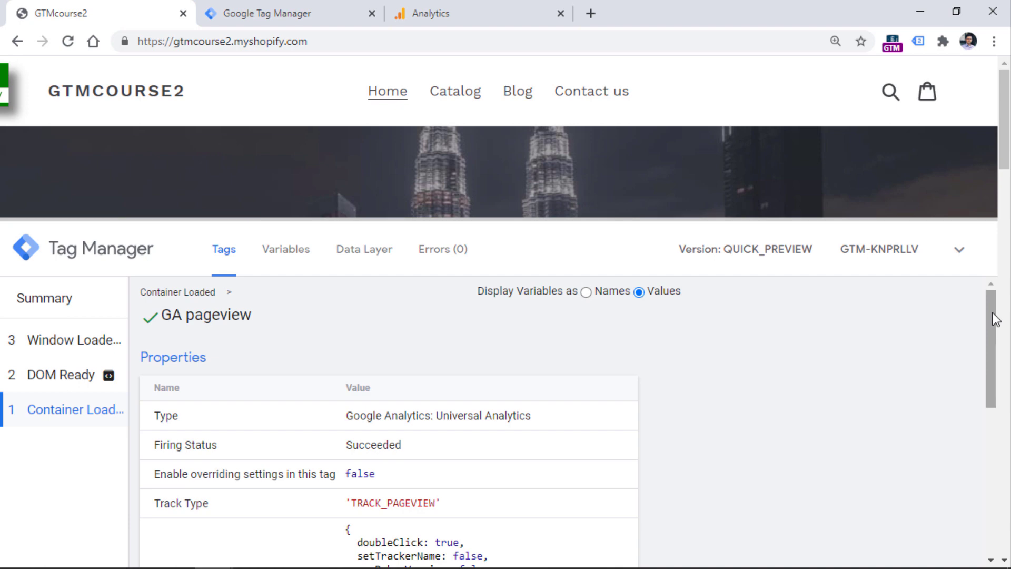
left_click_drag(994, 314, 989, 392)
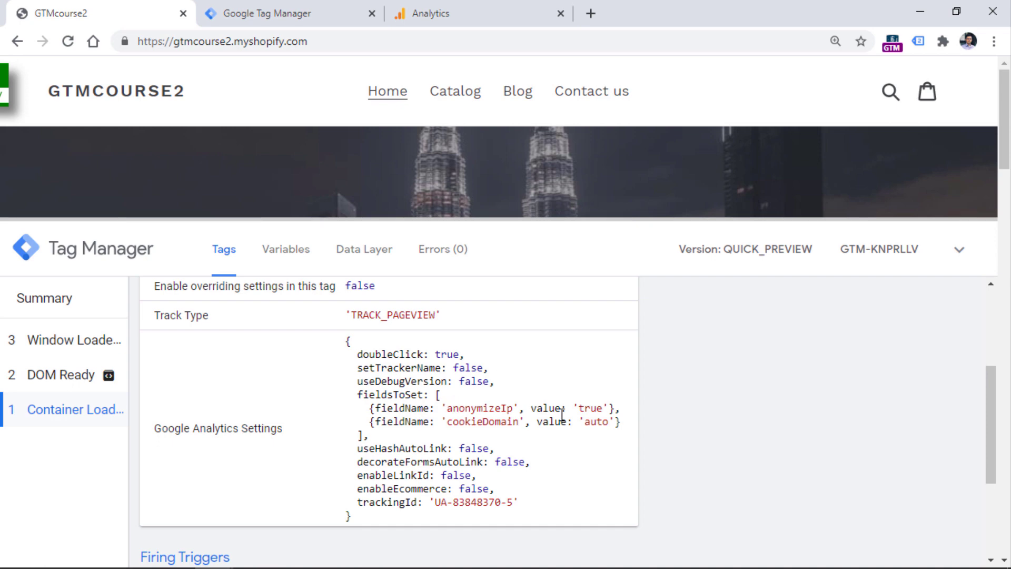
left_click_drag(440, 503, 507, 503)
scroll(518, 447, "up", 4)
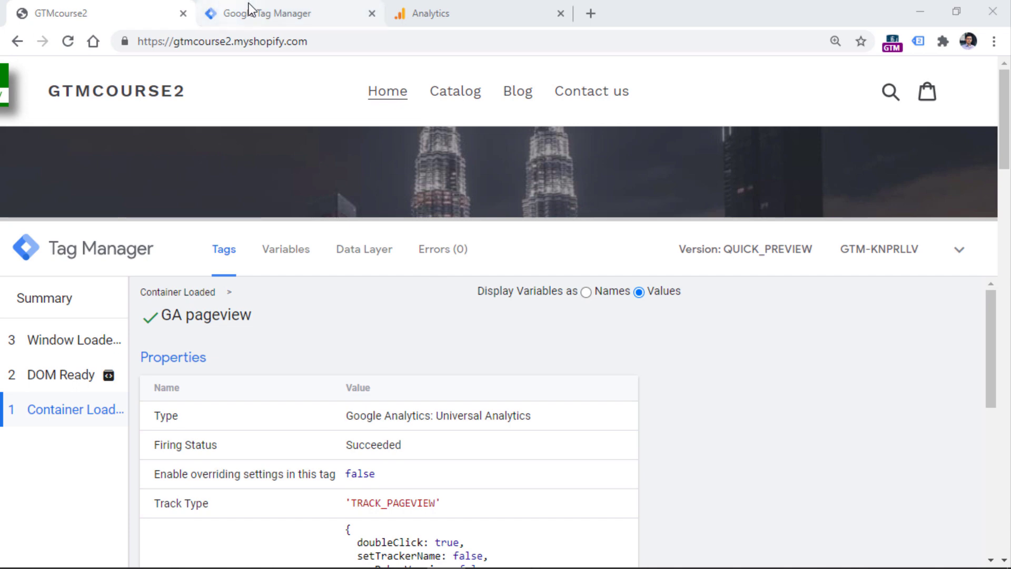
left_click(285, 7)
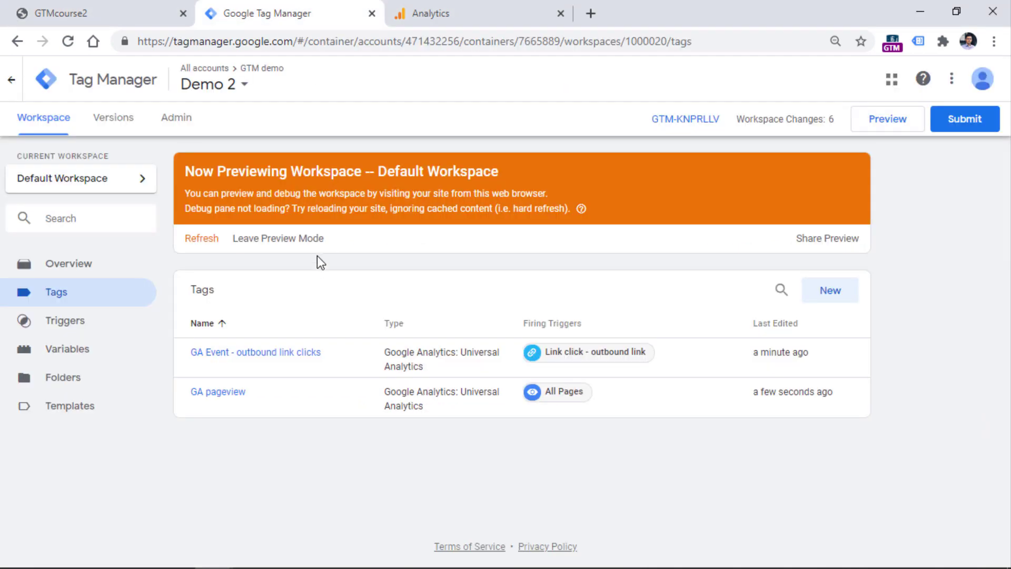
- Edit the GA pageview tag's configuration and enable overriding settings in this tag
left_click(214, 398)
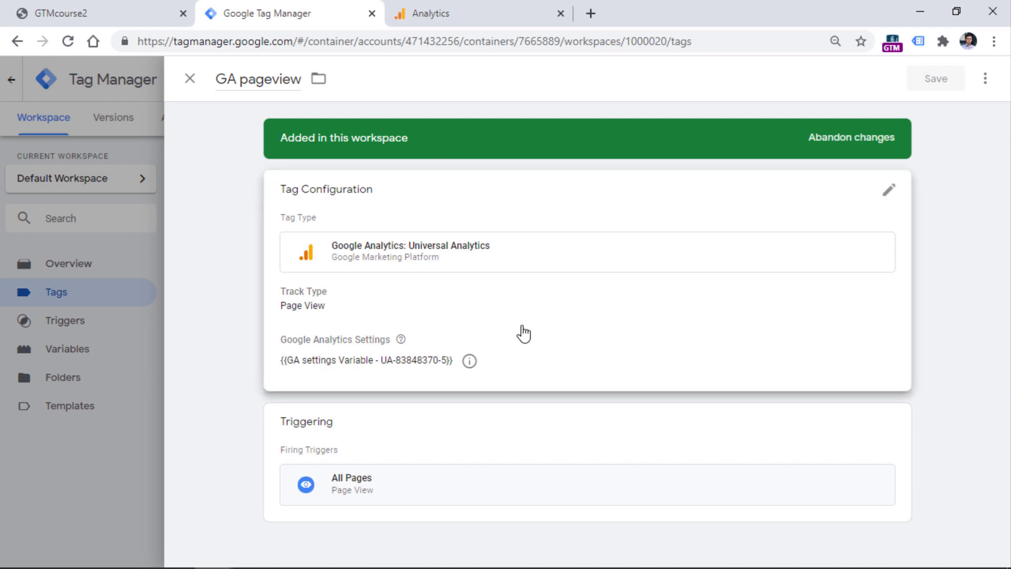
left_click(541, 316)
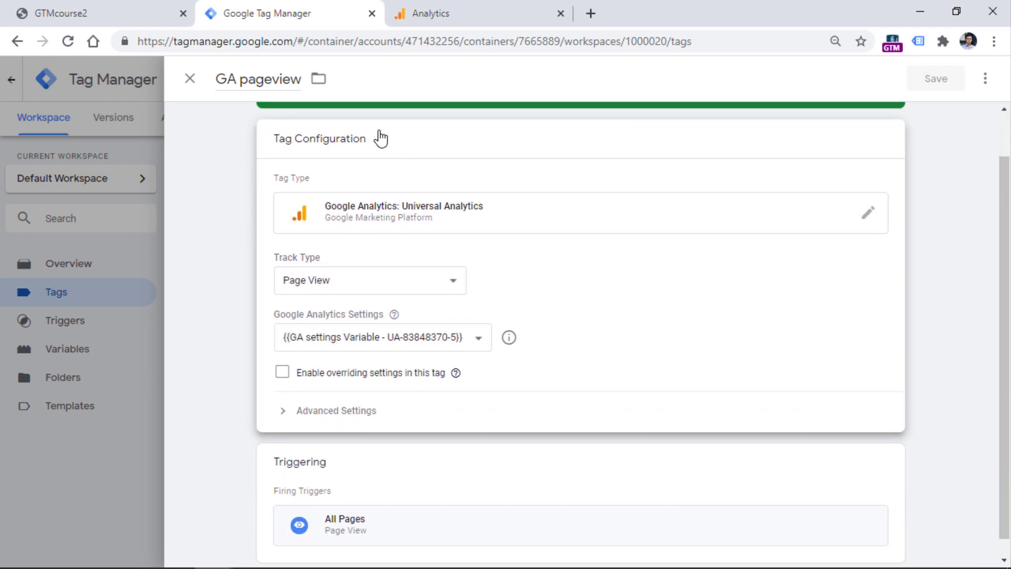
left_click(283, 373)
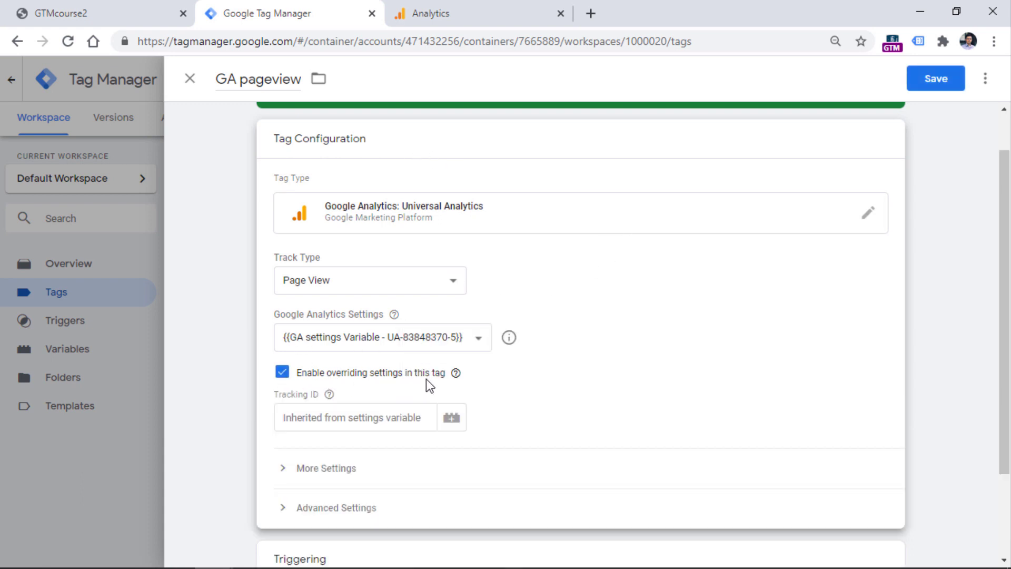
- Expand More Settings and Custom Dimensions on GA pageview and add a custom dimension row
scroll(372, 388, "down", 1)
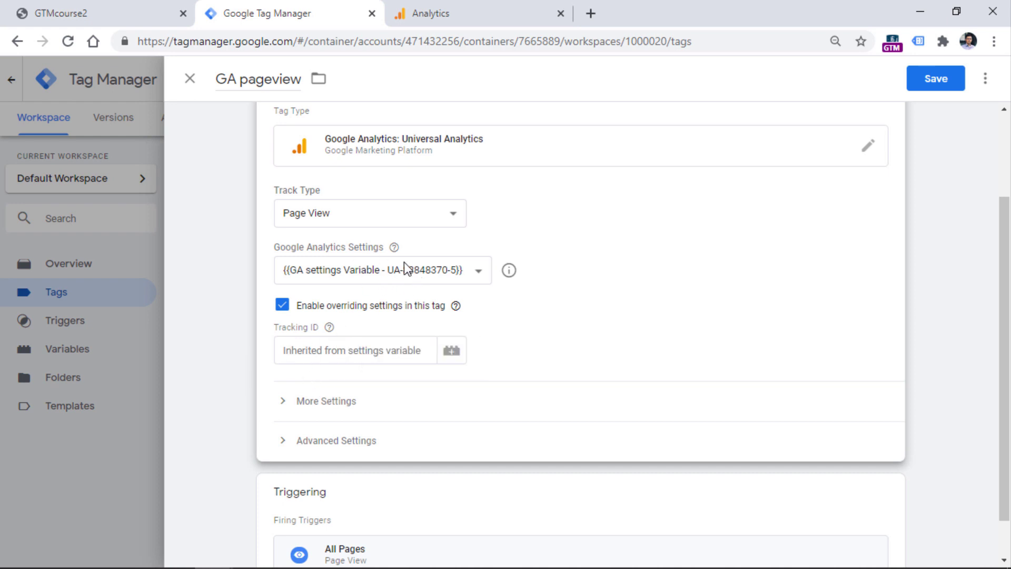
left_click(320, 407)
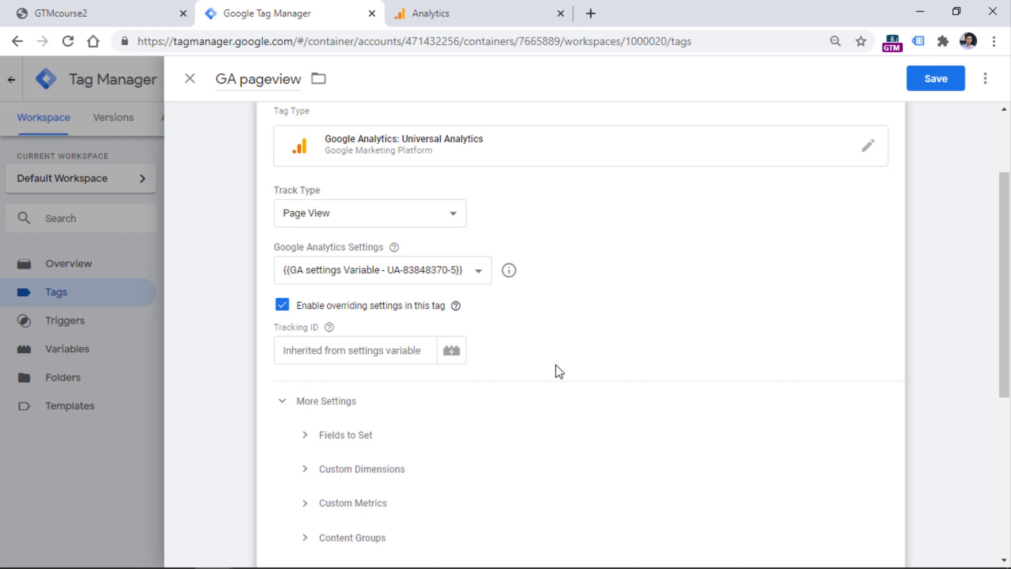
scroll(397, 387, "down", 2)
left_click(384, 369)
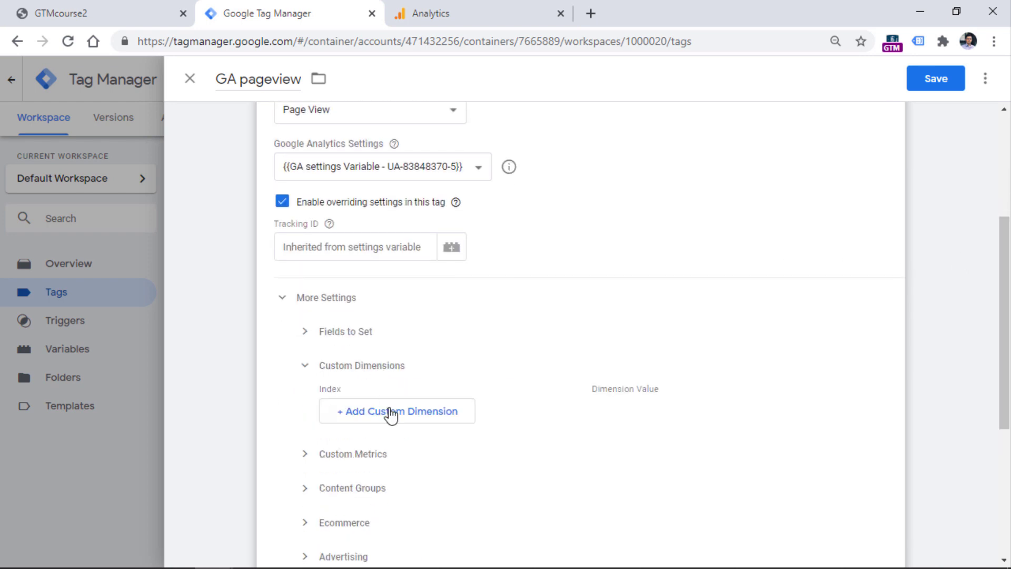
left_click(390, 413)
- Set custom dimension index 1 to the {{Referrer}} variable and review the value
left_click(417, 375)
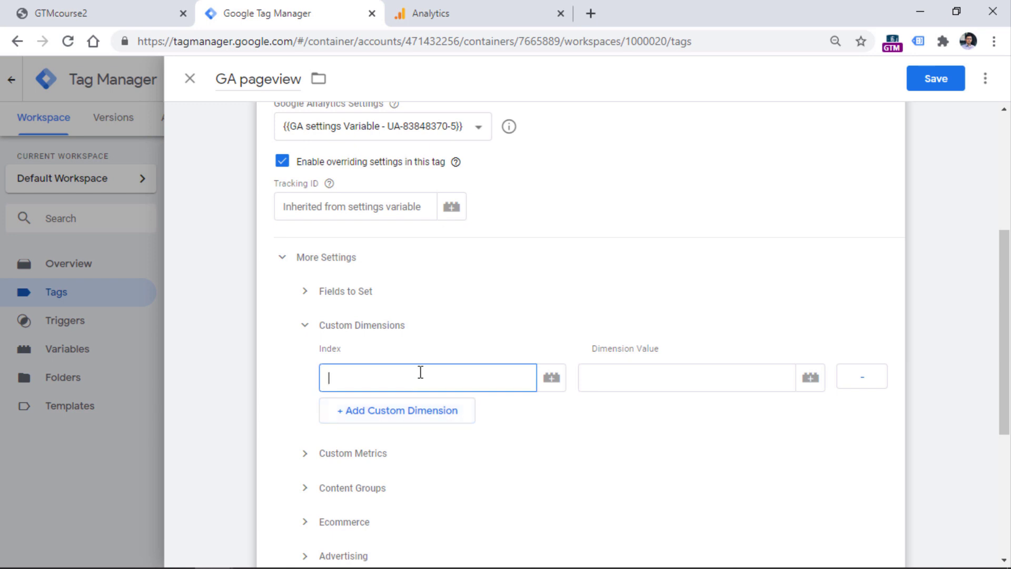
left_click(635, 379)
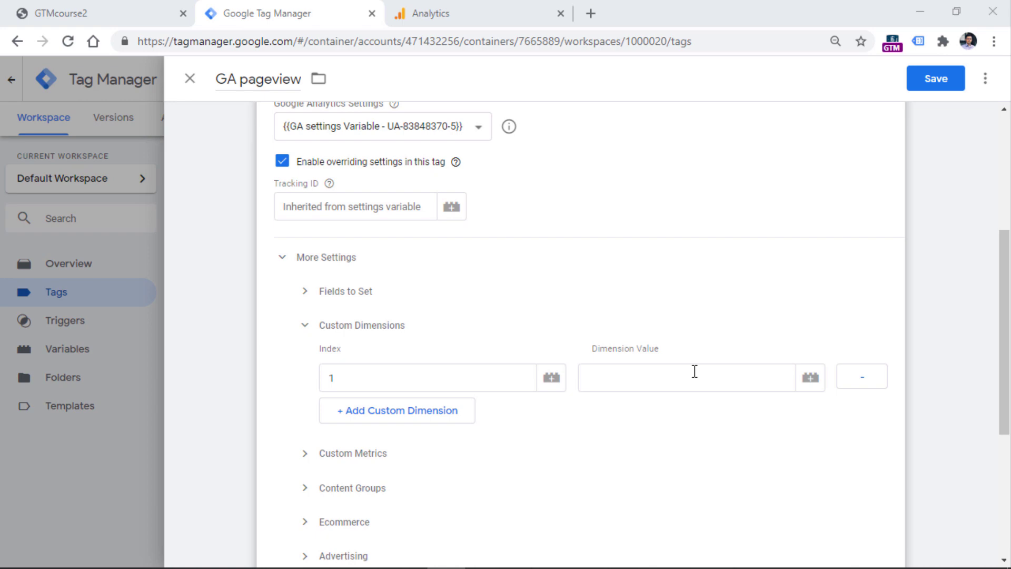
left_click(812, 379)
left_click(295, 343)
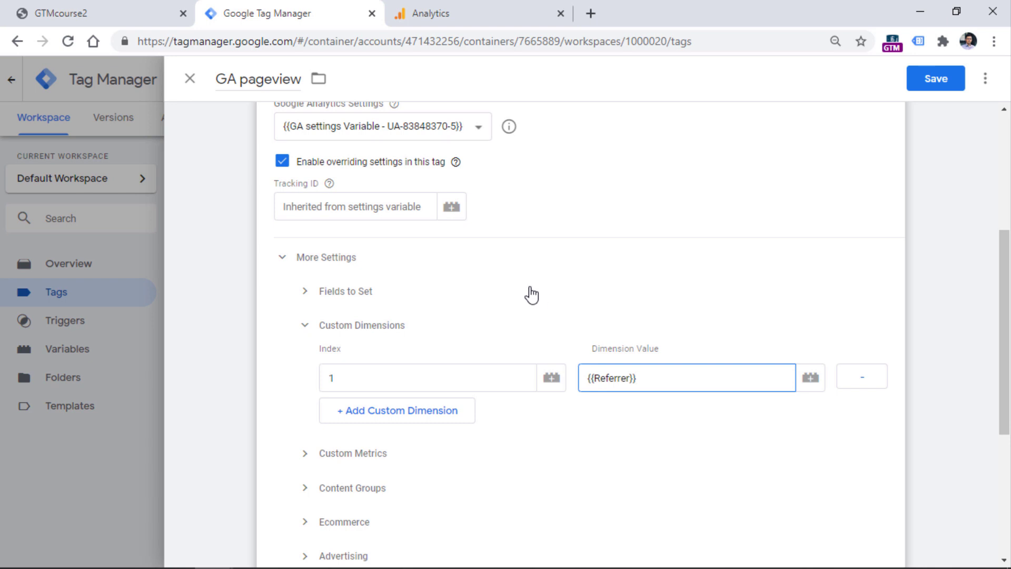
scroll(530, 295, "up", 5)
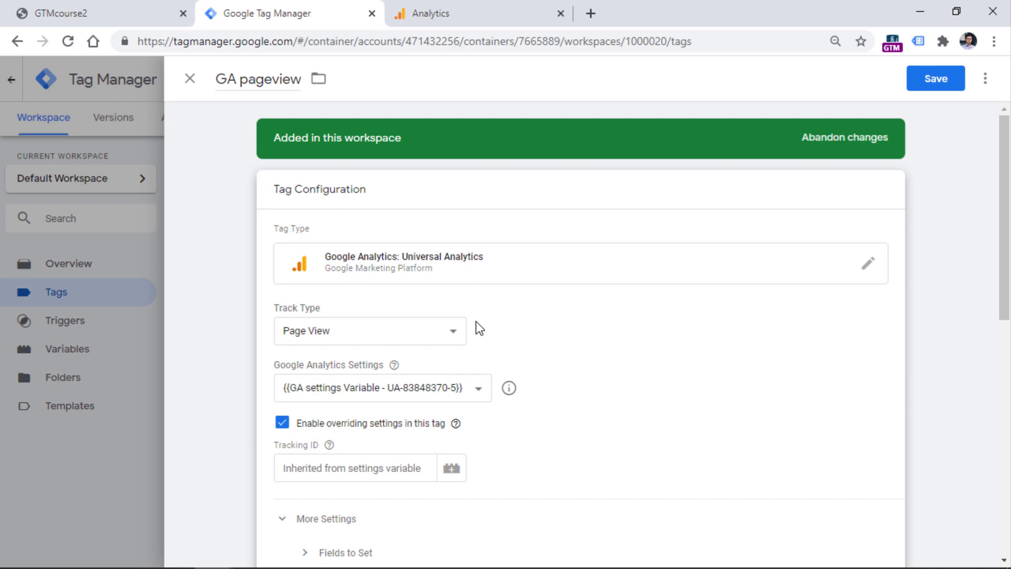
scroll(476, 323, "down", 5)
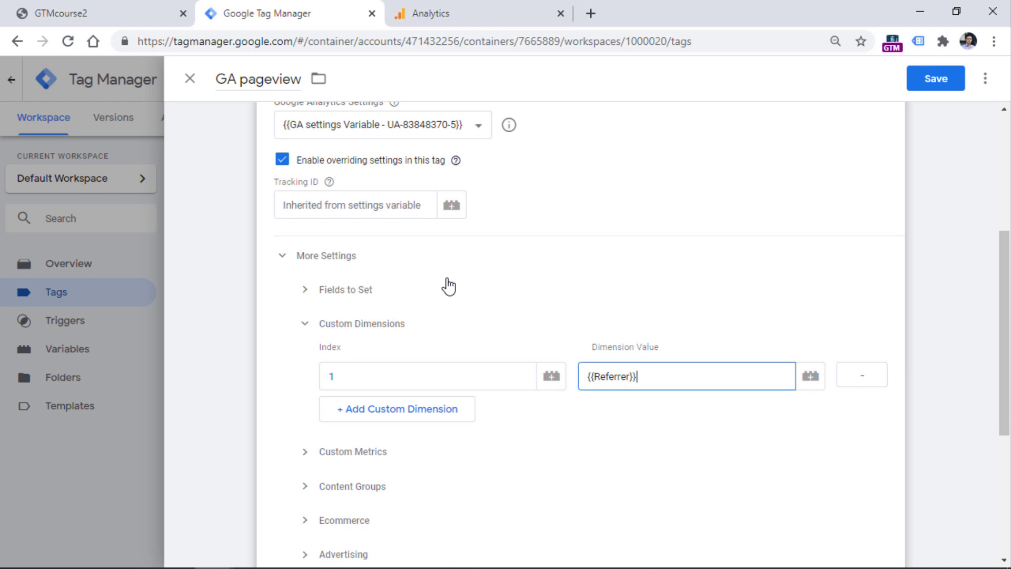
scroll(447, 285, "up", 5)
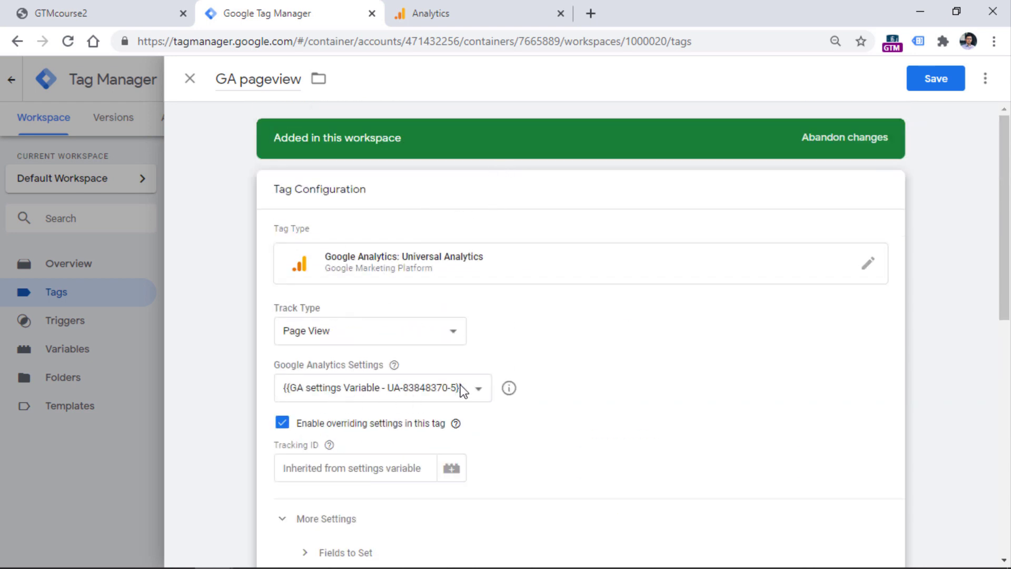
left_click_drag(1002, 184, 999, 330)
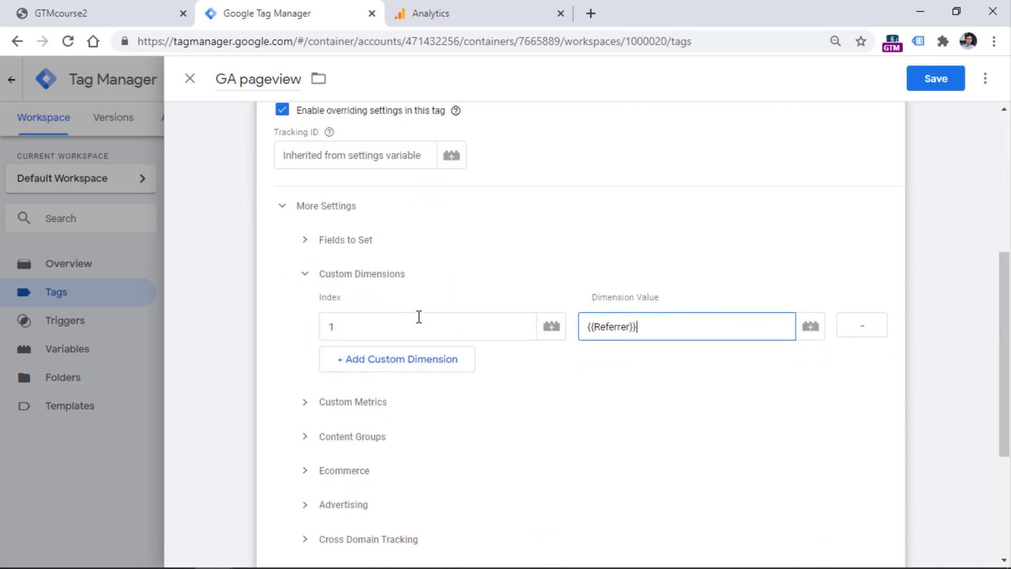
triple_click(628, 327)
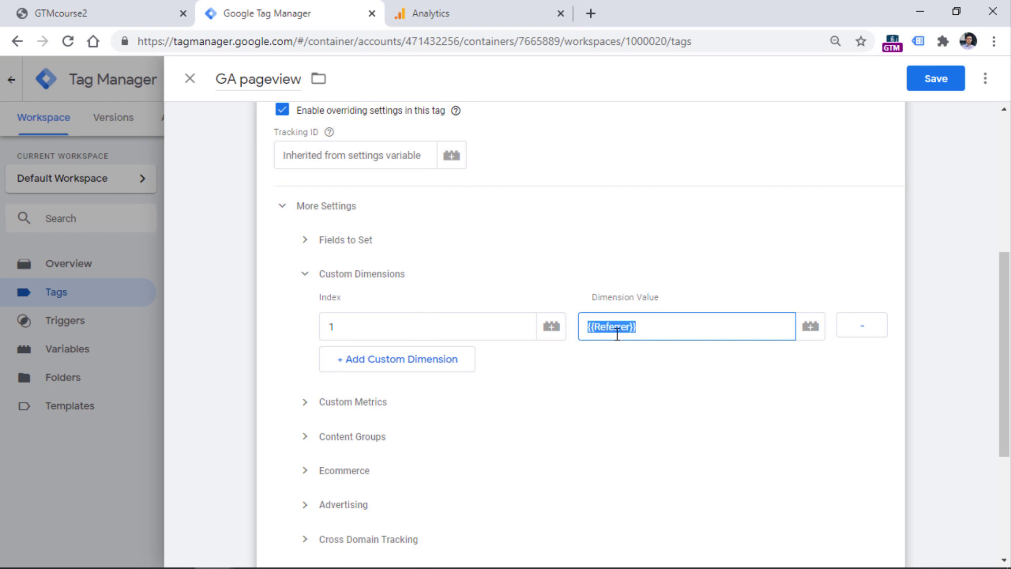
scroll(466, 312, "up", 1)
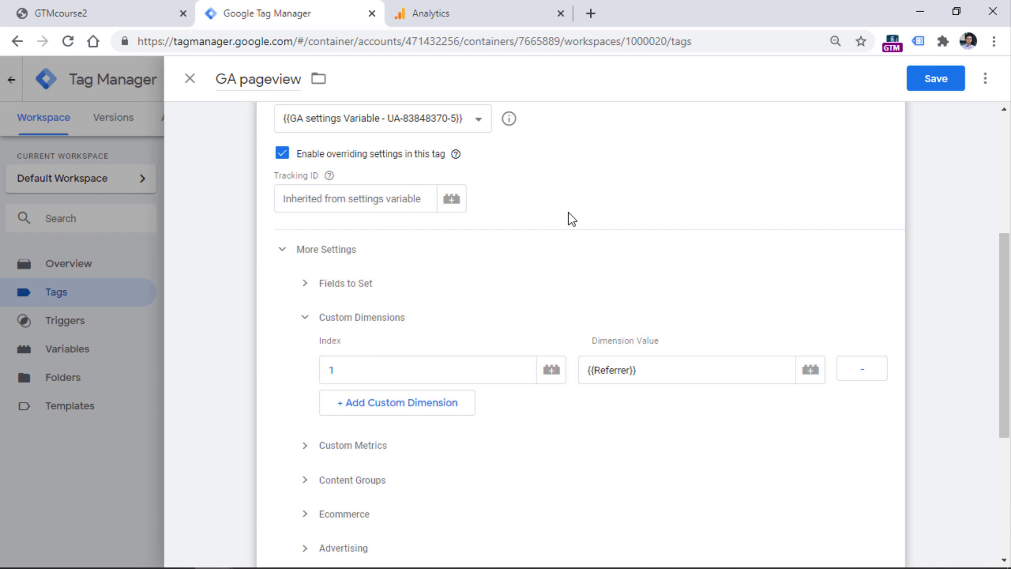
- Under Fields to Set, add a field with Field Name anonymizeIp and Value false
left_click(308, 319)
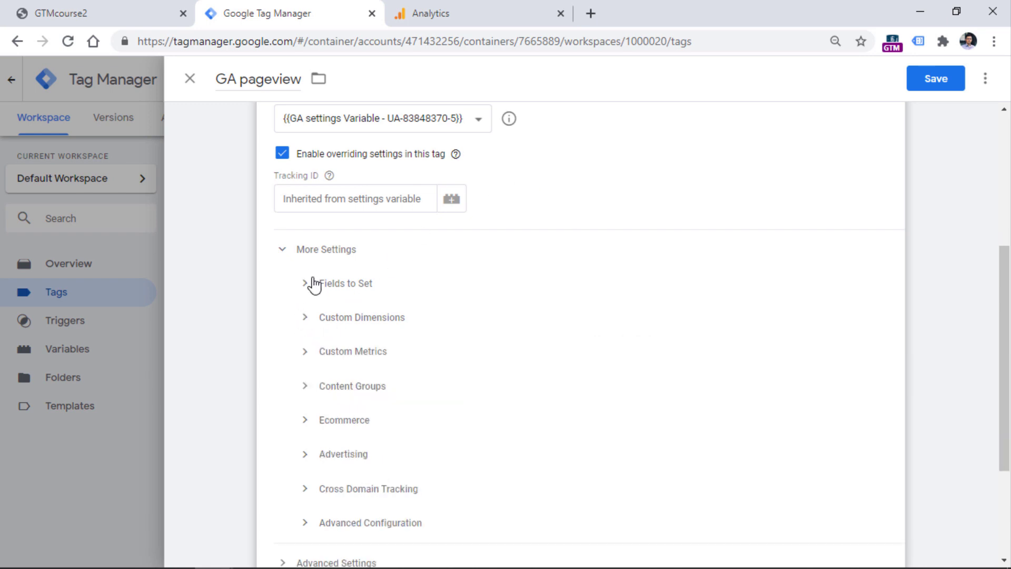
left_click(310, 283)
left_click(375, 330)
left_click(377, 307)
type("ano")
left_click(385, 325)
left_click(609, 296)
type("false")
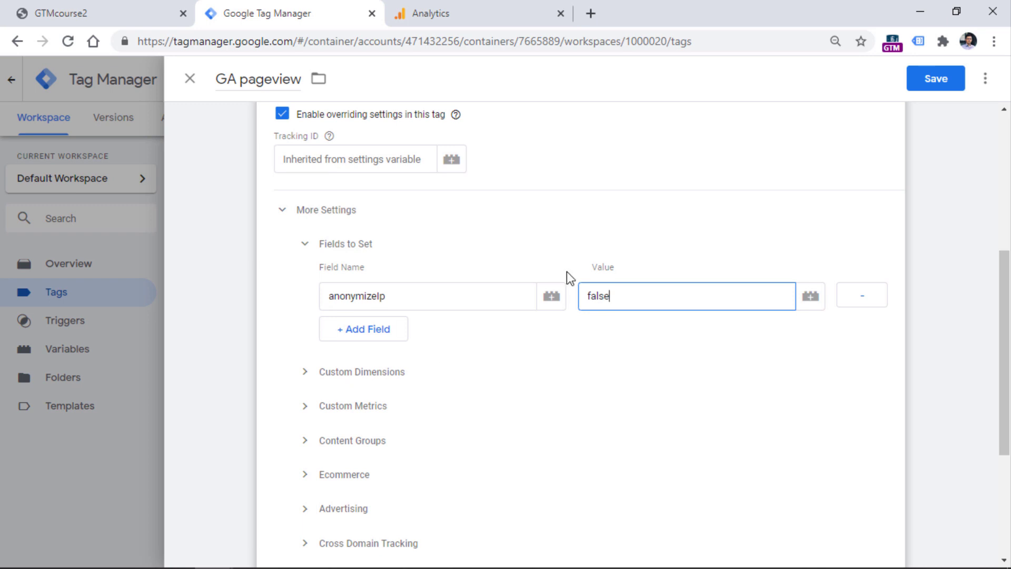
left_click(374, 120)
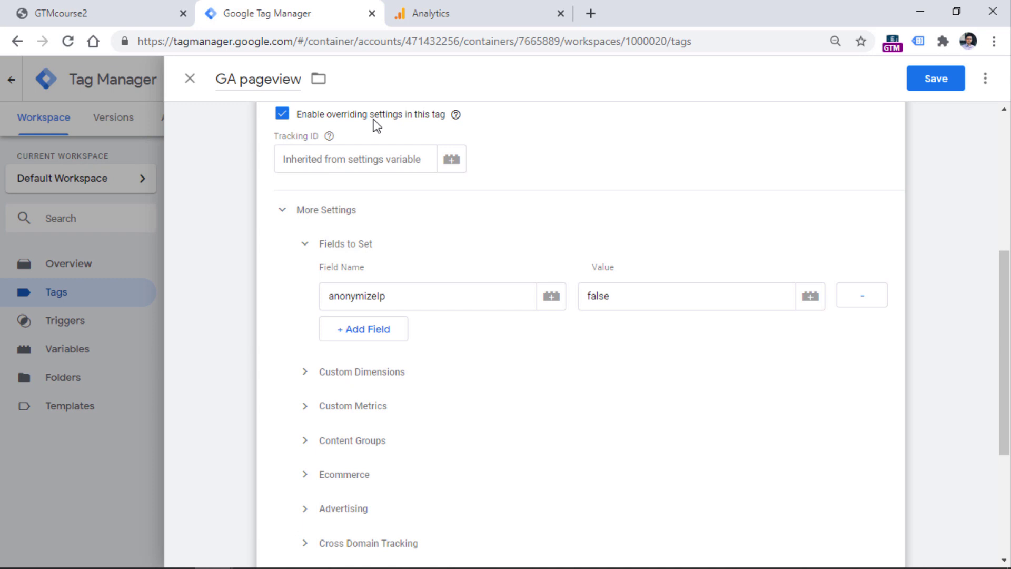
scroll(433, 185, "up", 5)
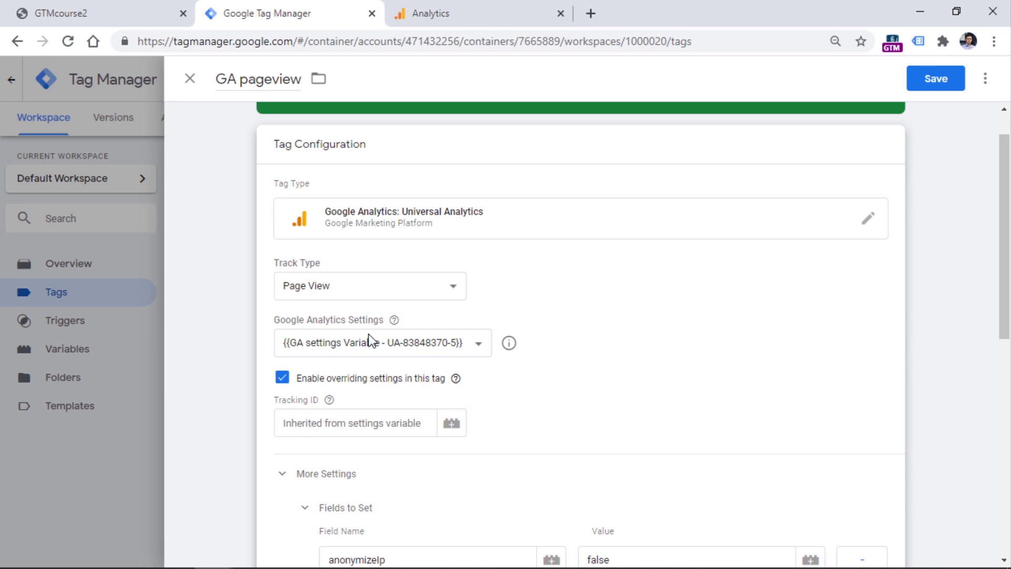
scroll(821, 447, "down", 5)
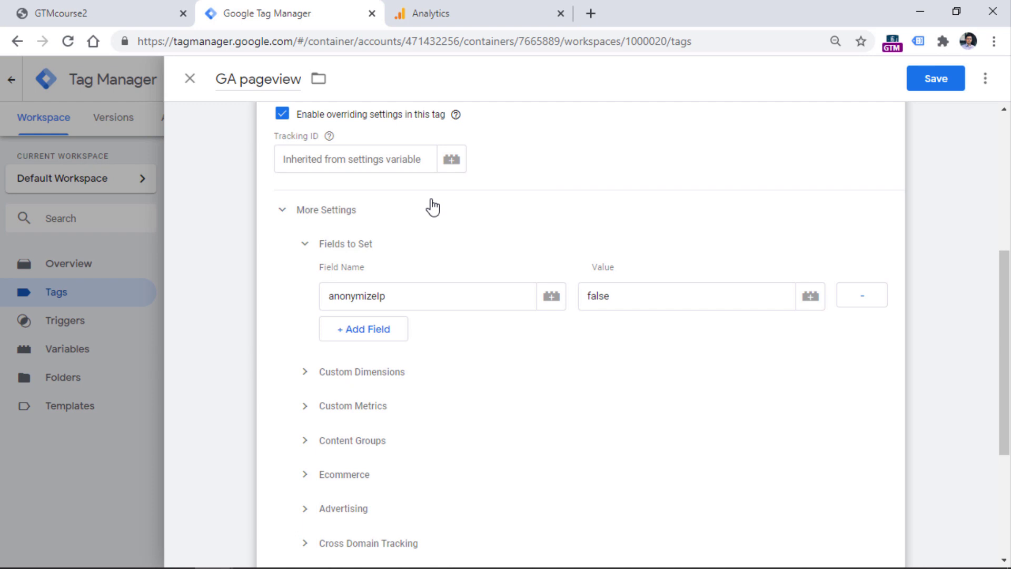
scroll(493, 252, "up", 5)
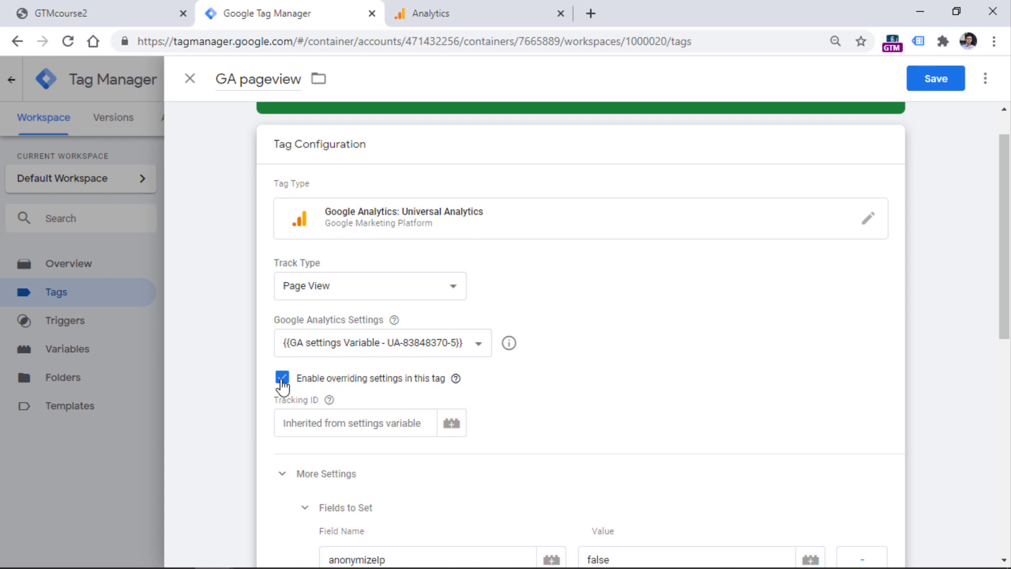
left_click(358, 423)
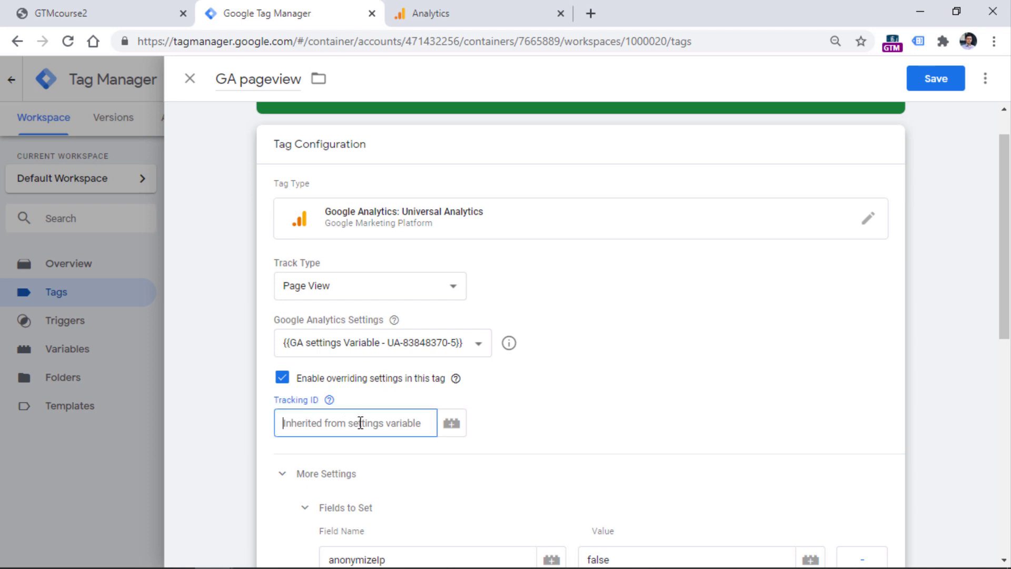
left_click(330, 399)
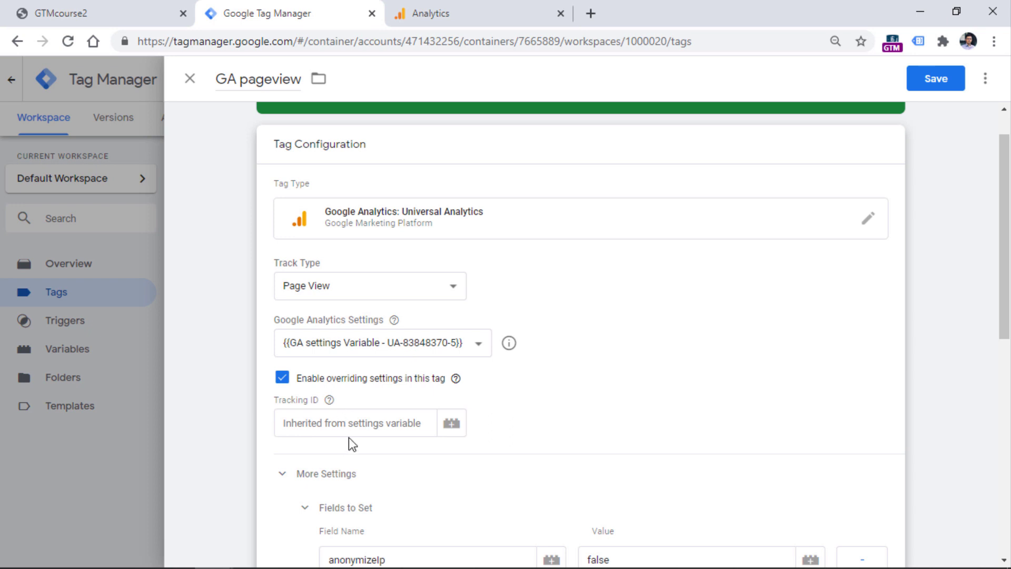
mouse_move(353, 410)
left_click(345, 422)
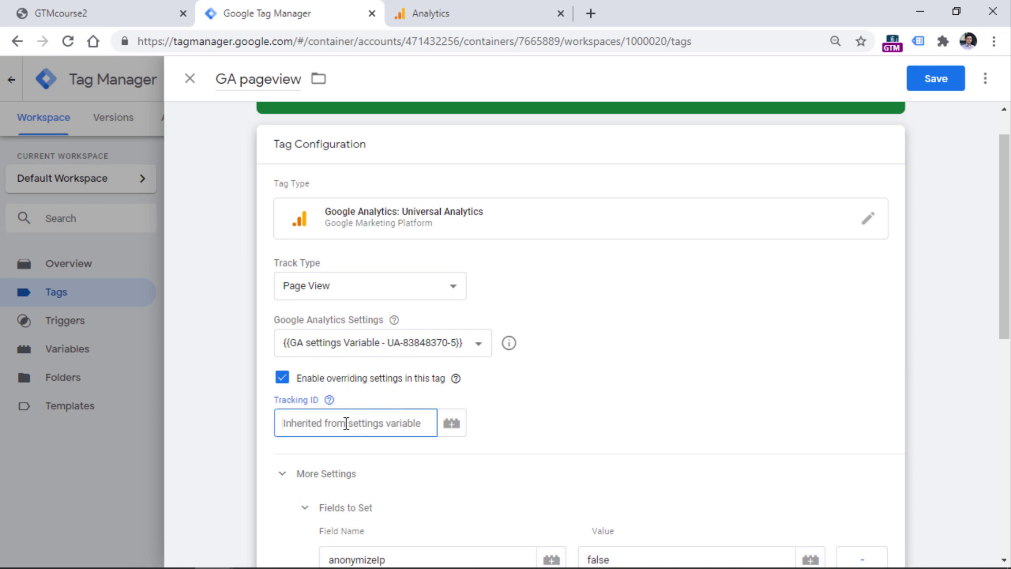